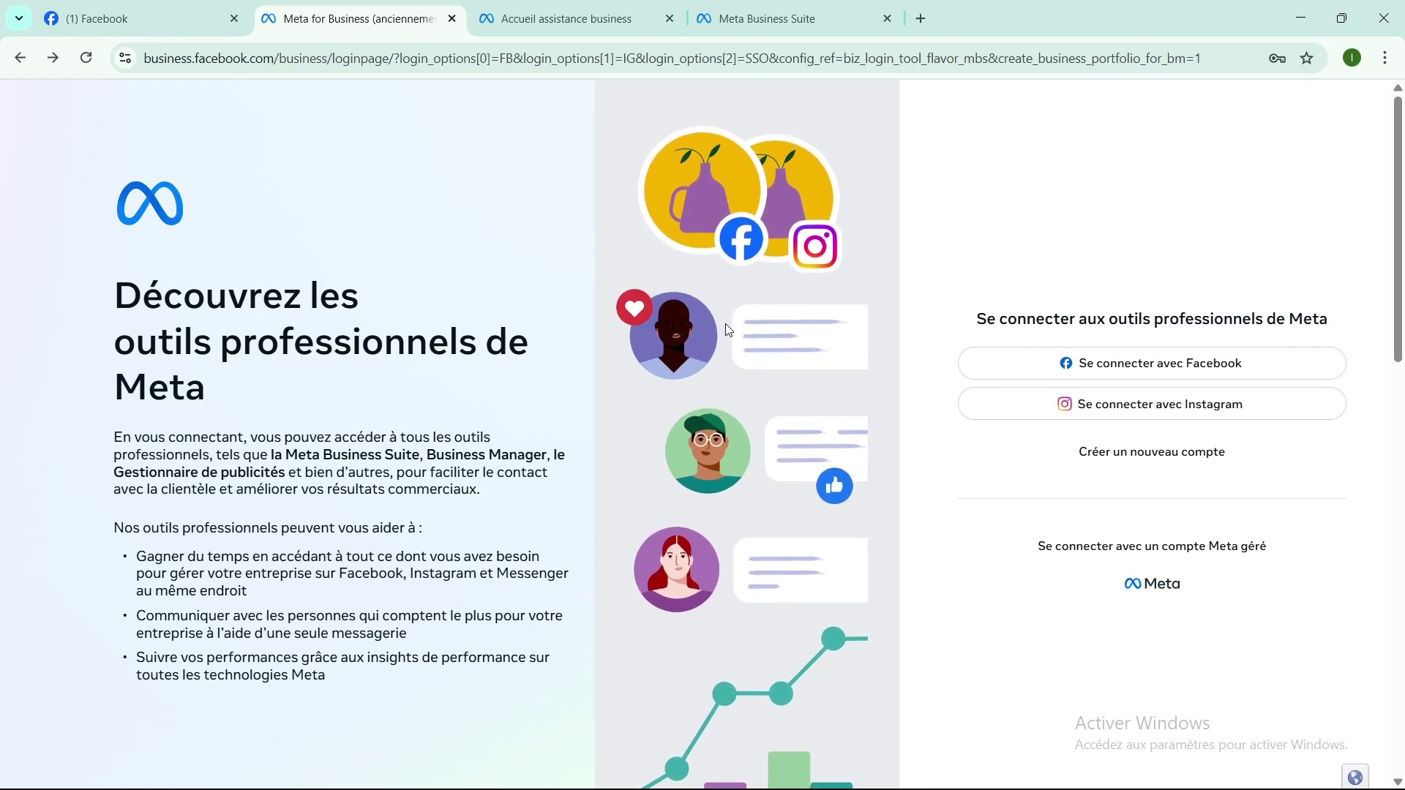
- Search Google for "meta business suite" in a new browser tab and open Meta's business site from the results
left_click(920, 19)
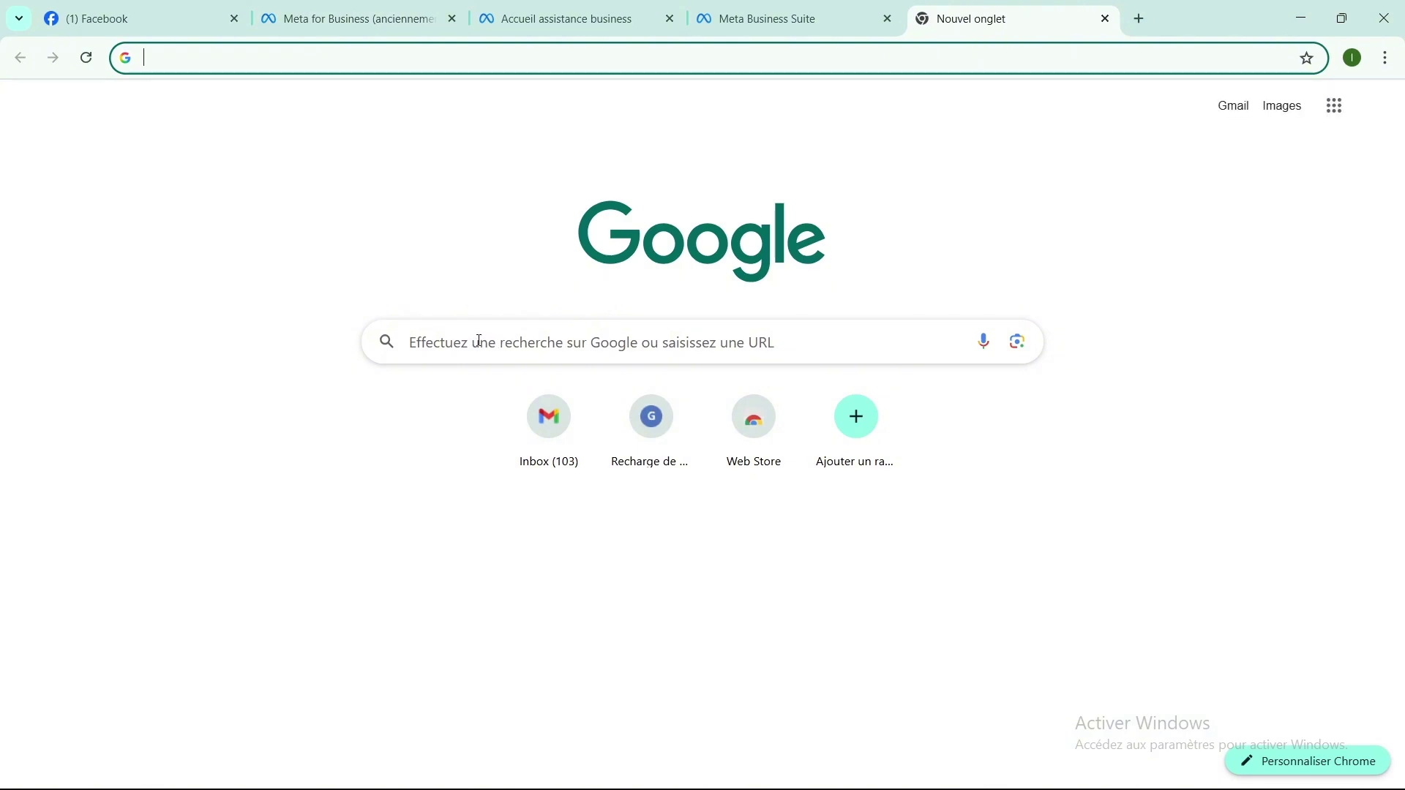
left_click(479, 341)
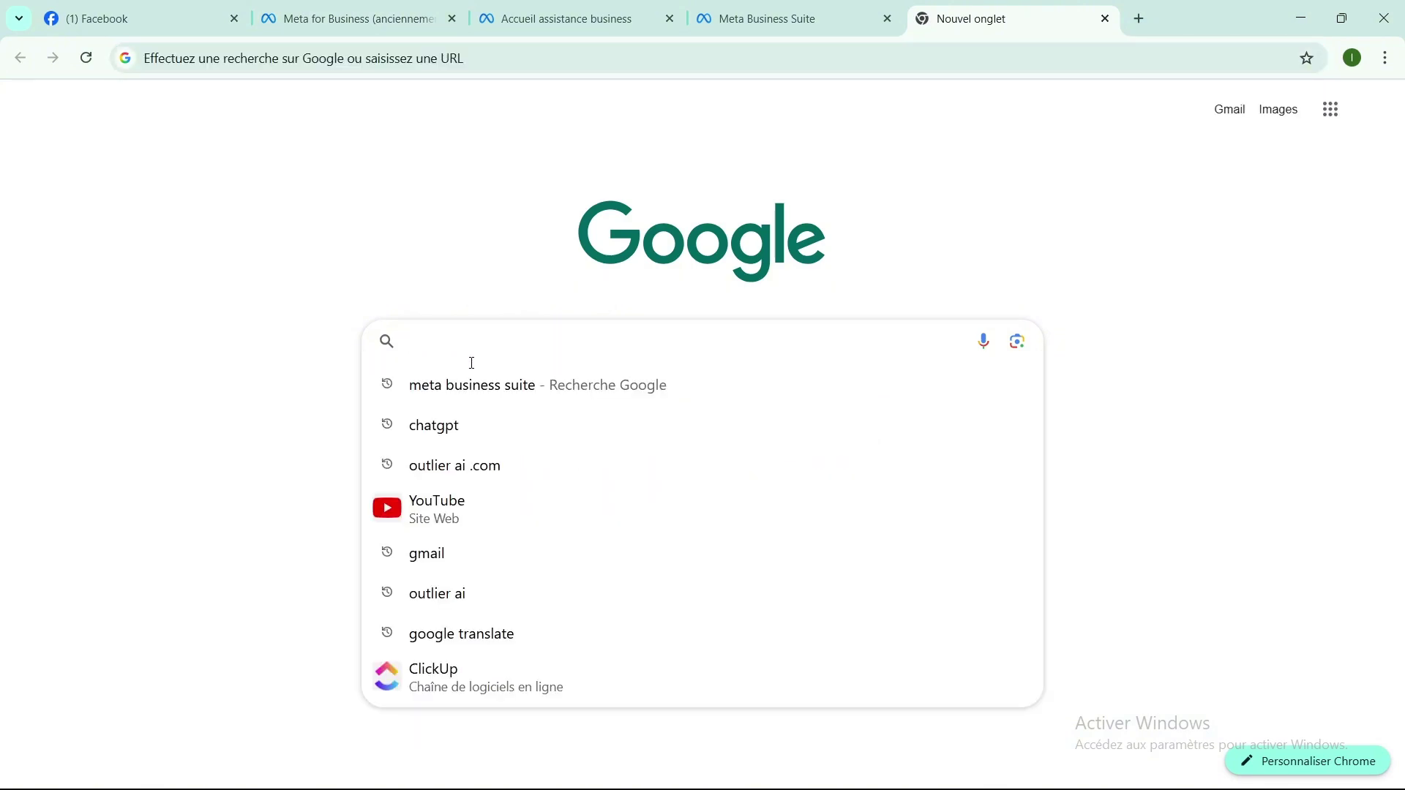
left_click(468, 385)
scroll(294, 349, "down", 5)
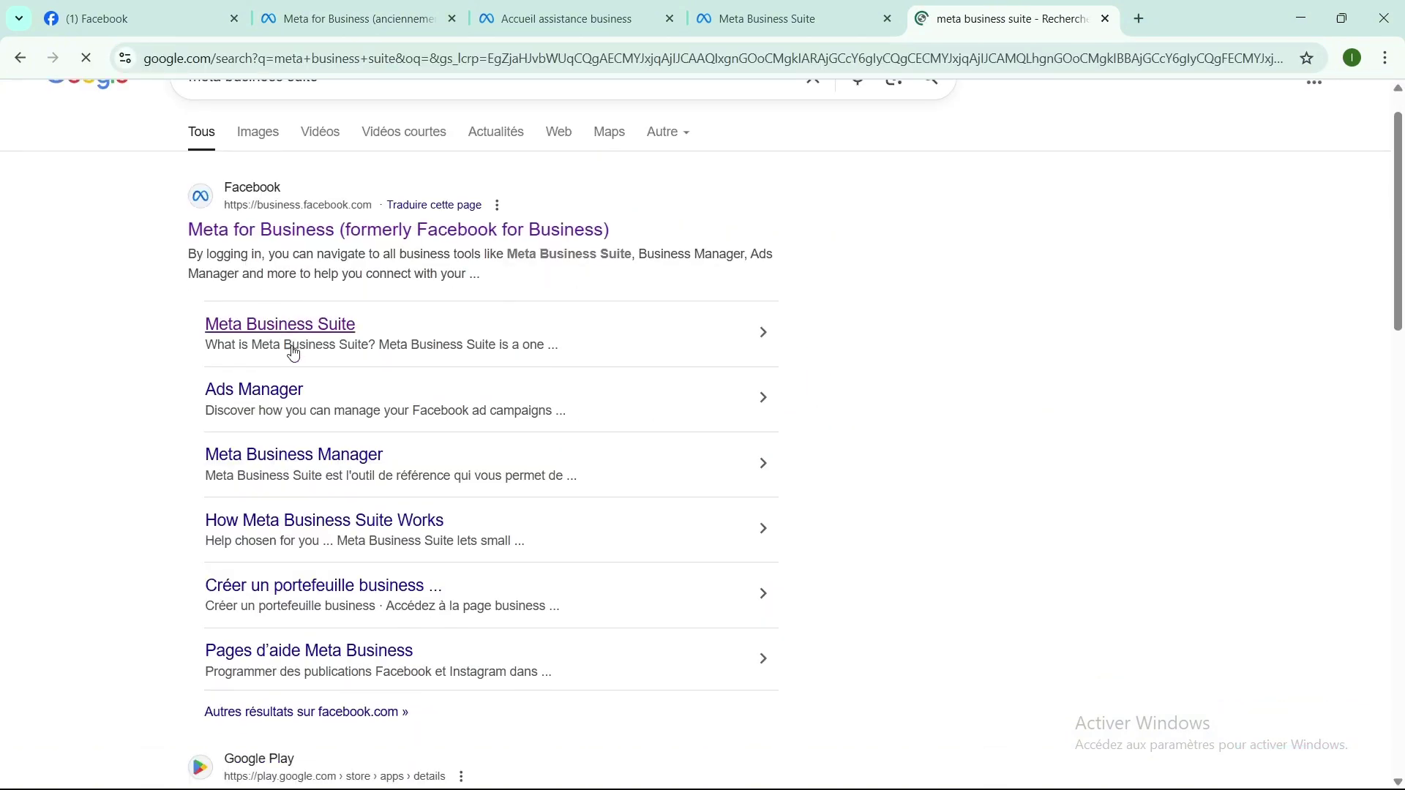
scroll(294, 355, "down", 2)
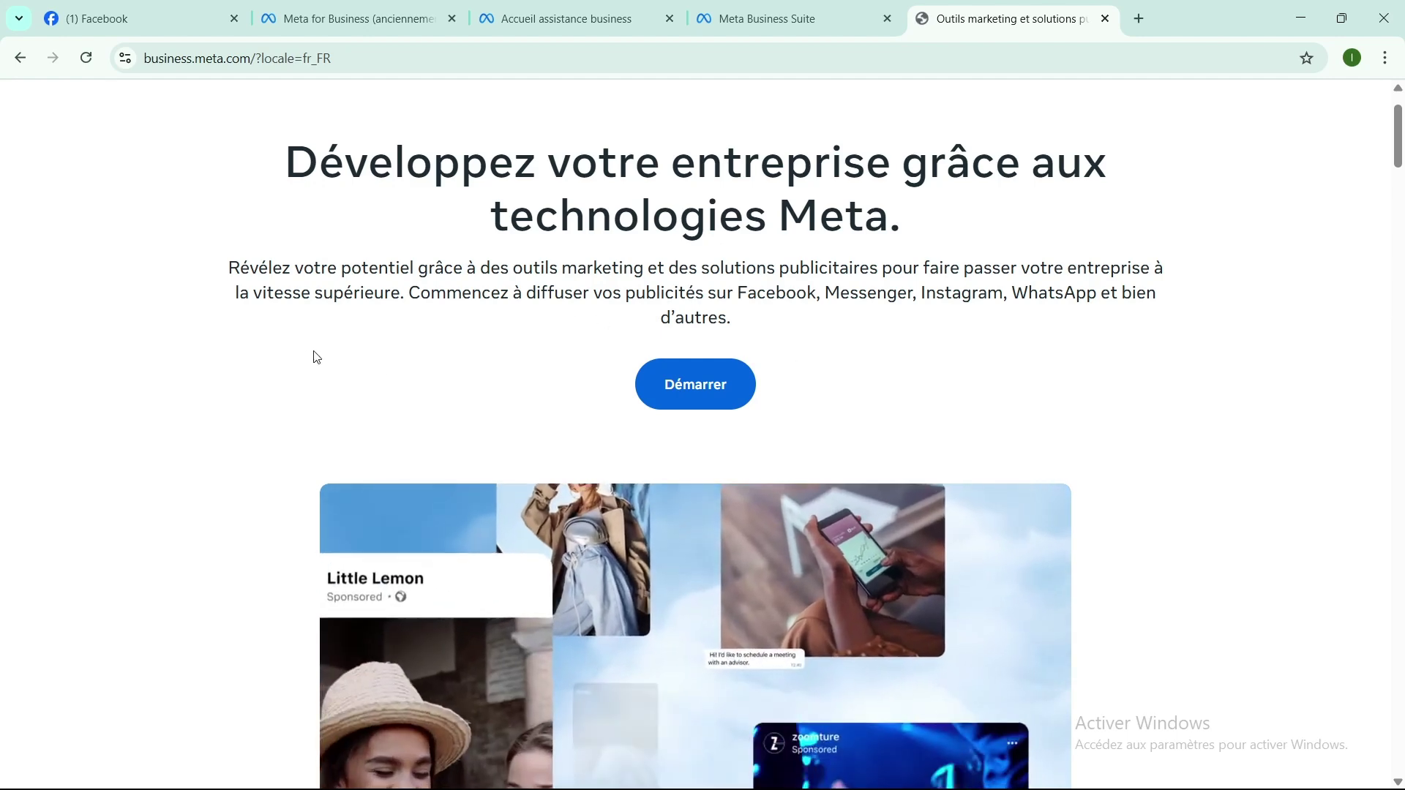
- Review the Meta business homepage, covering the advertising benefits, the list of business tools and the marketing team testimonials
scroll(399, 348, "down", 3)
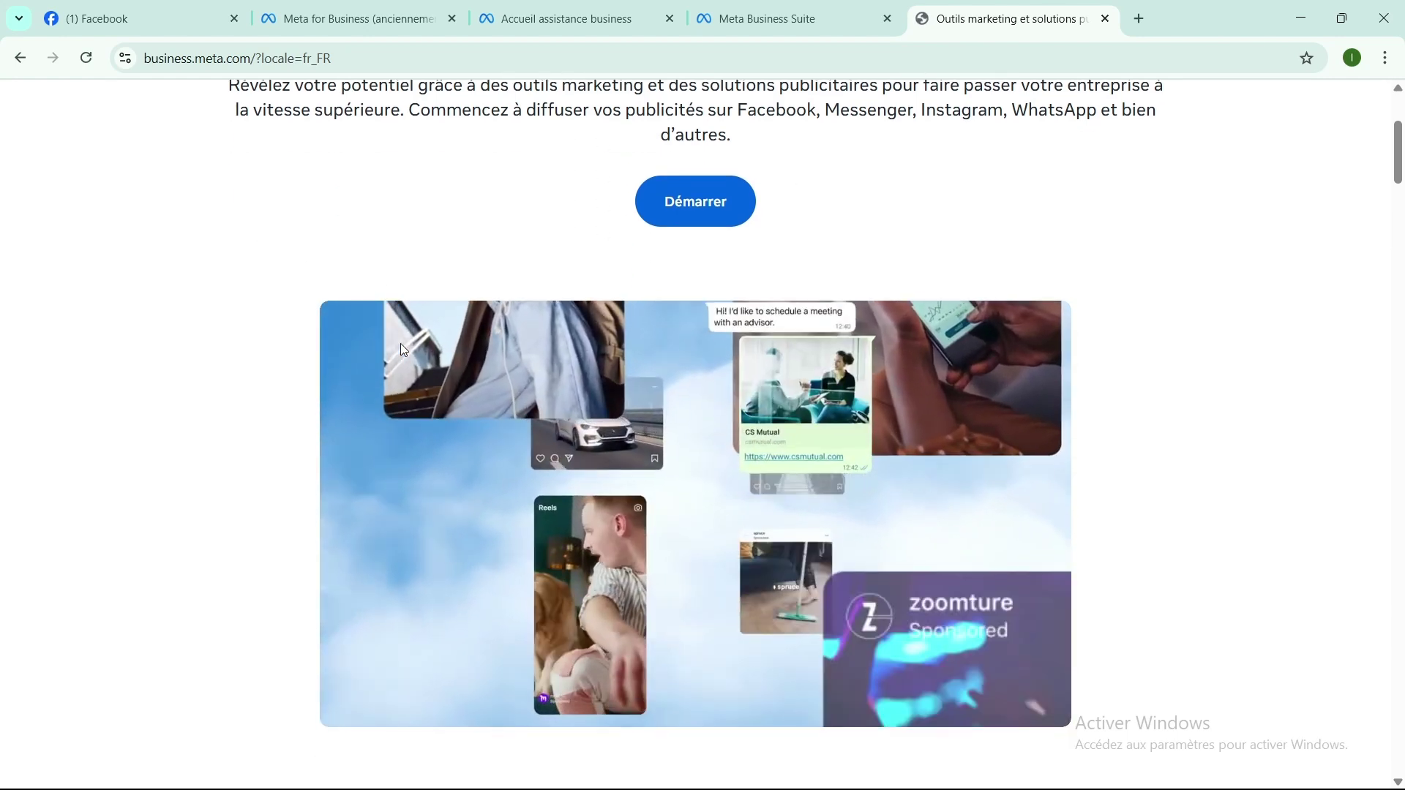
scroll(401, 345, "down", 5)
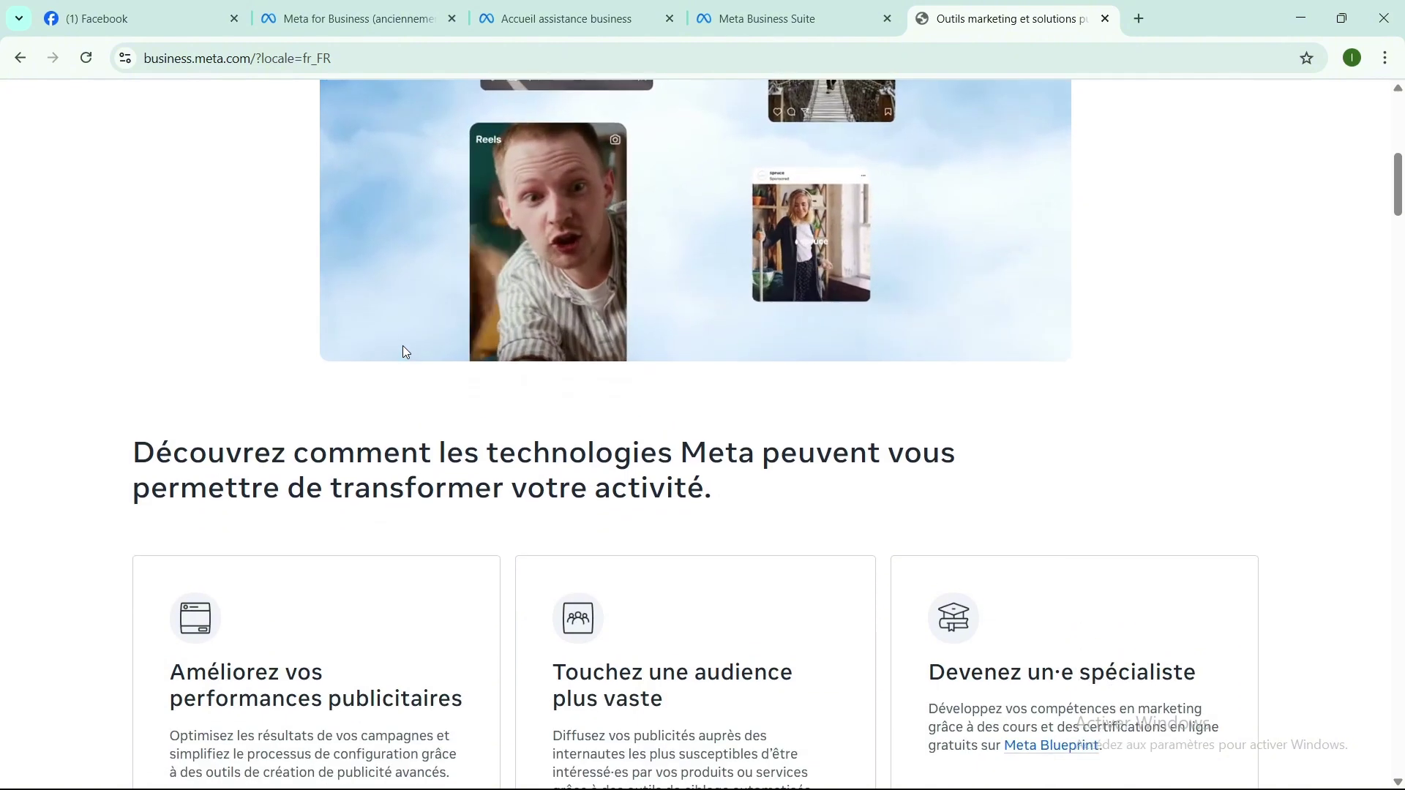
scroll(403, 347, "down", 4)
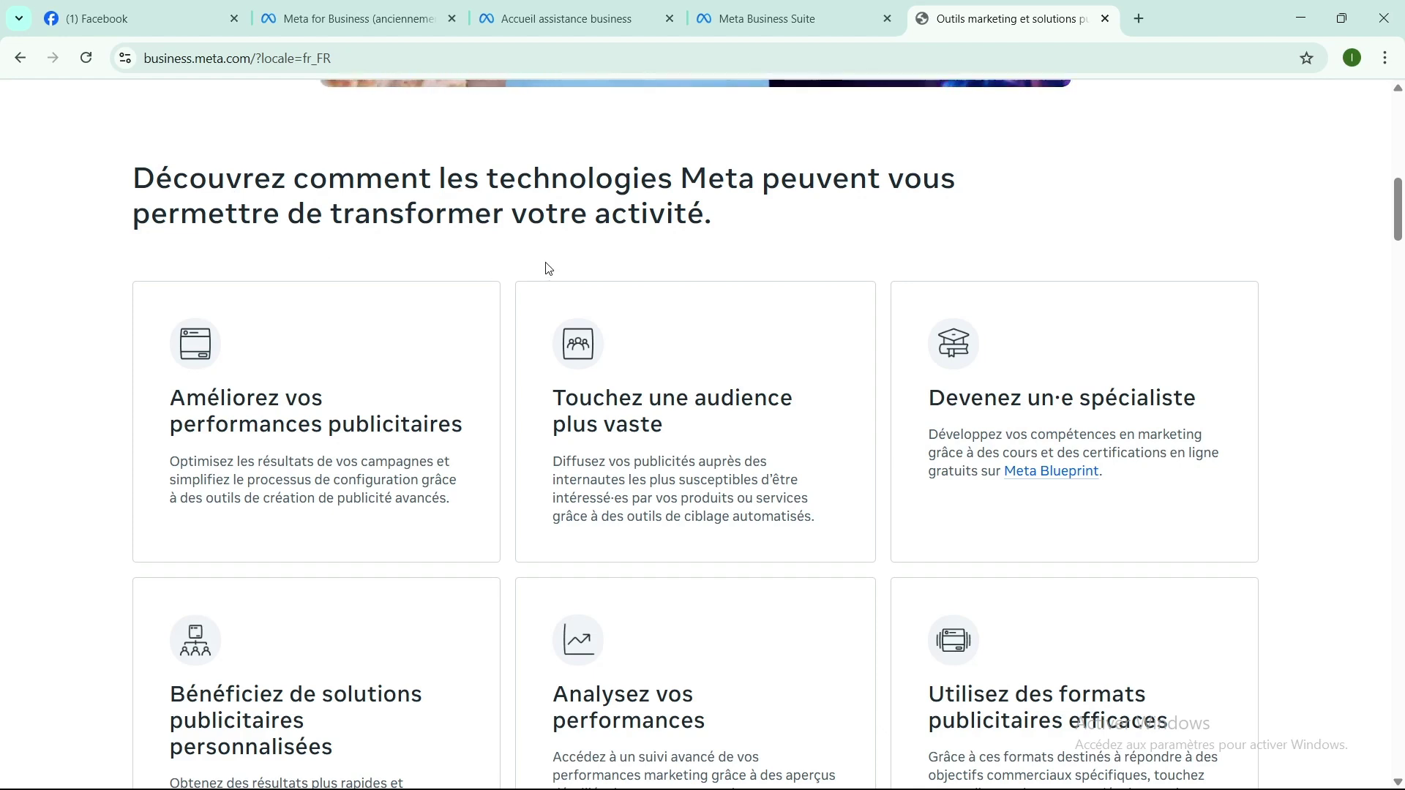
scroll(549, 269, "down", 3)
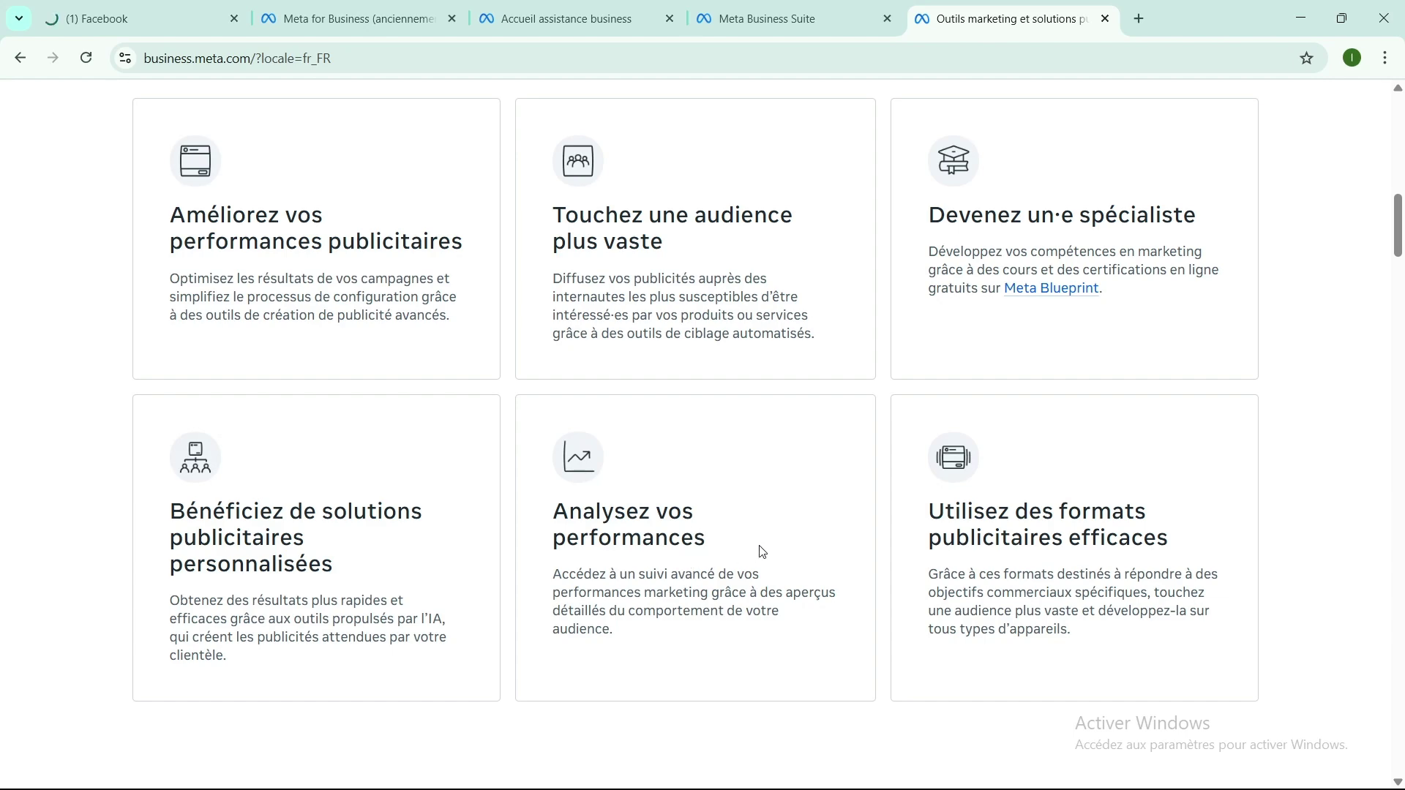
scroll(614, 582, "down", 3)
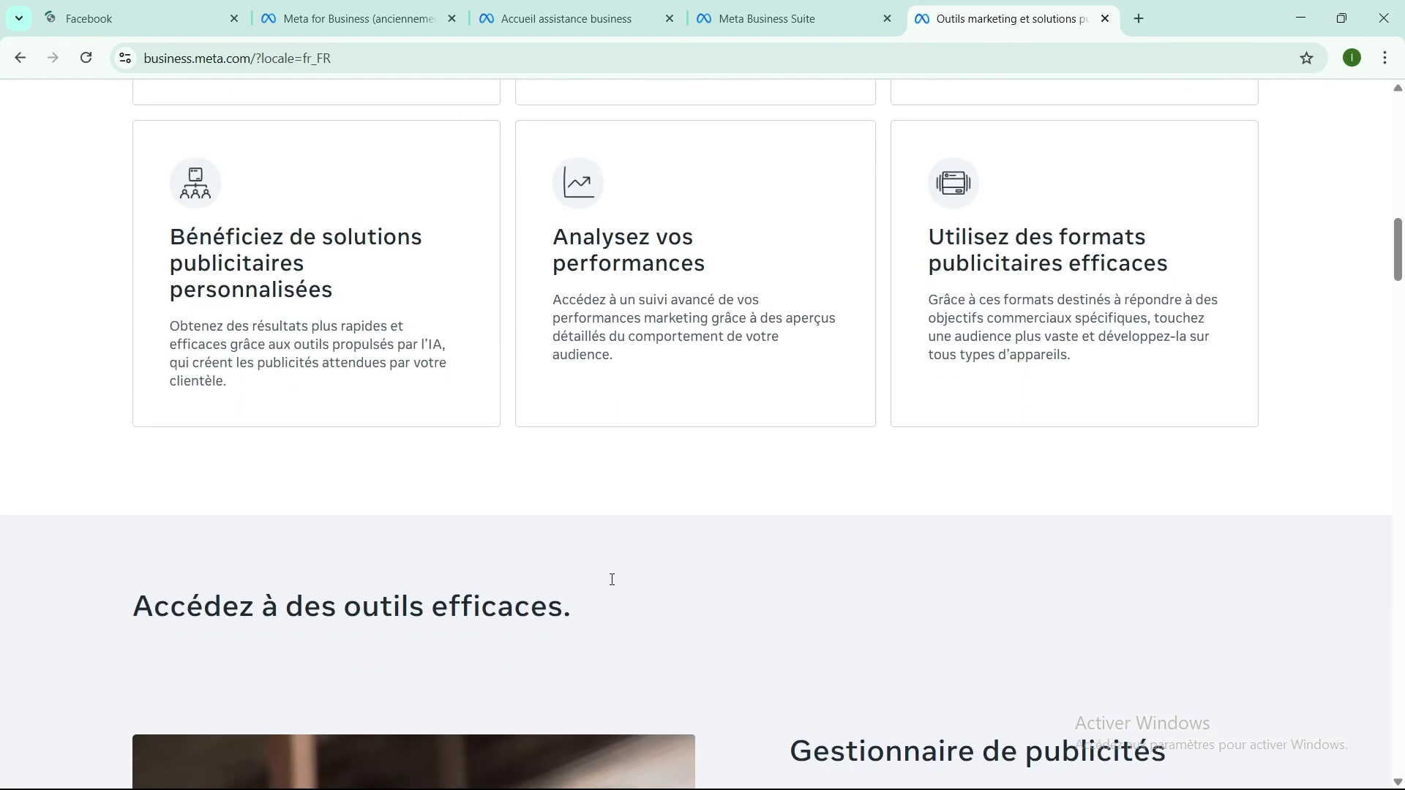
scroll(613, 582, "down", 5)
scroll(609, 581, "down", 2)
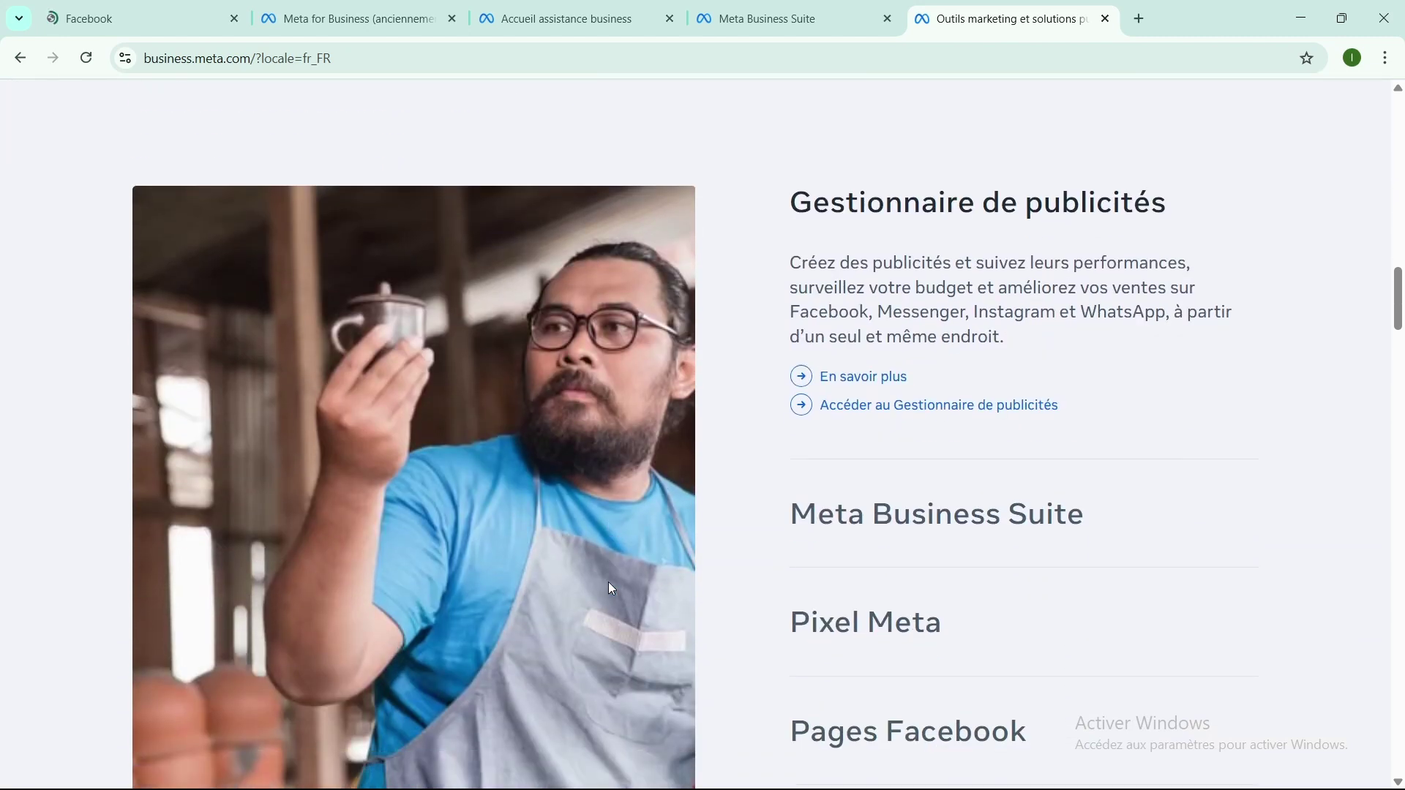
scroll(517, 540, "up", 2)
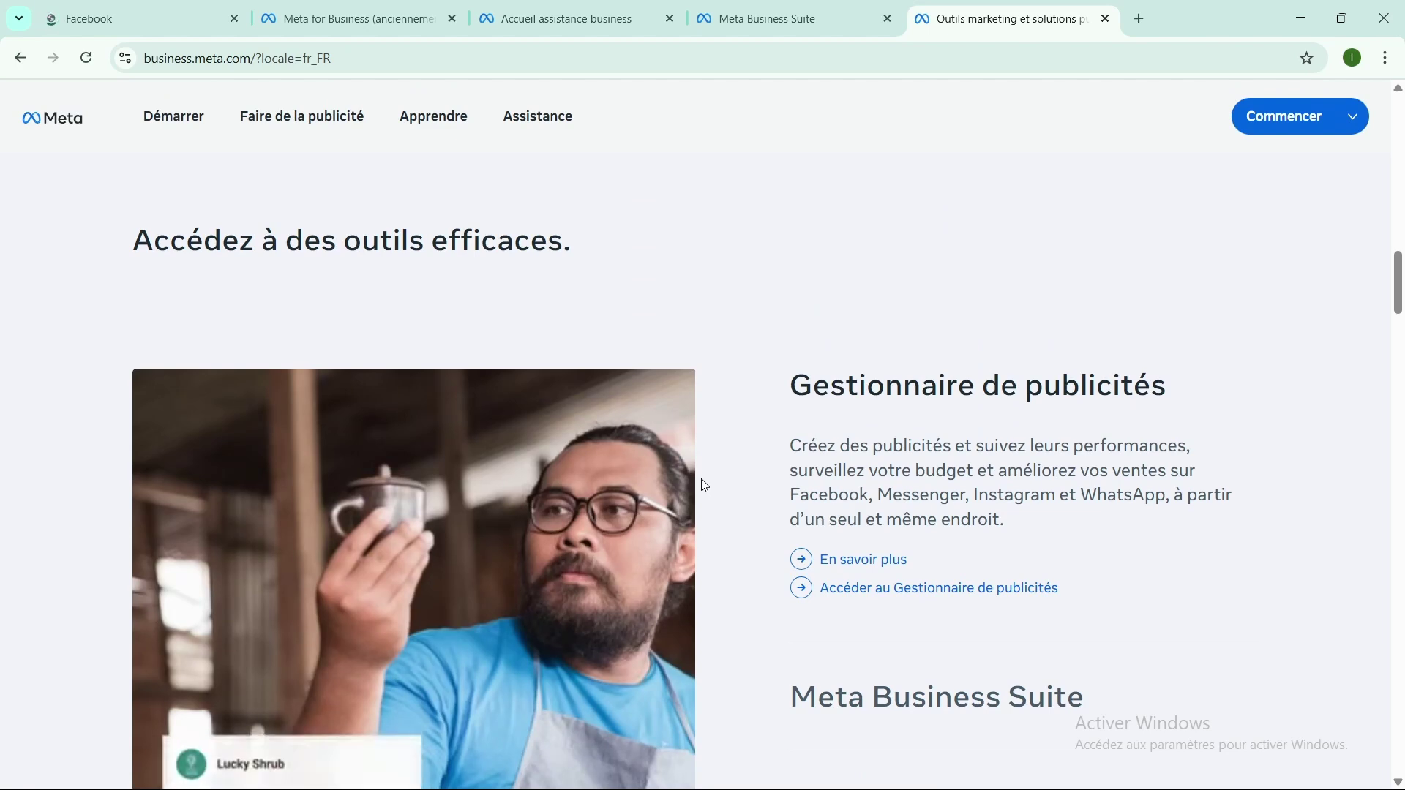
scroll(862, 472, "down", 3)
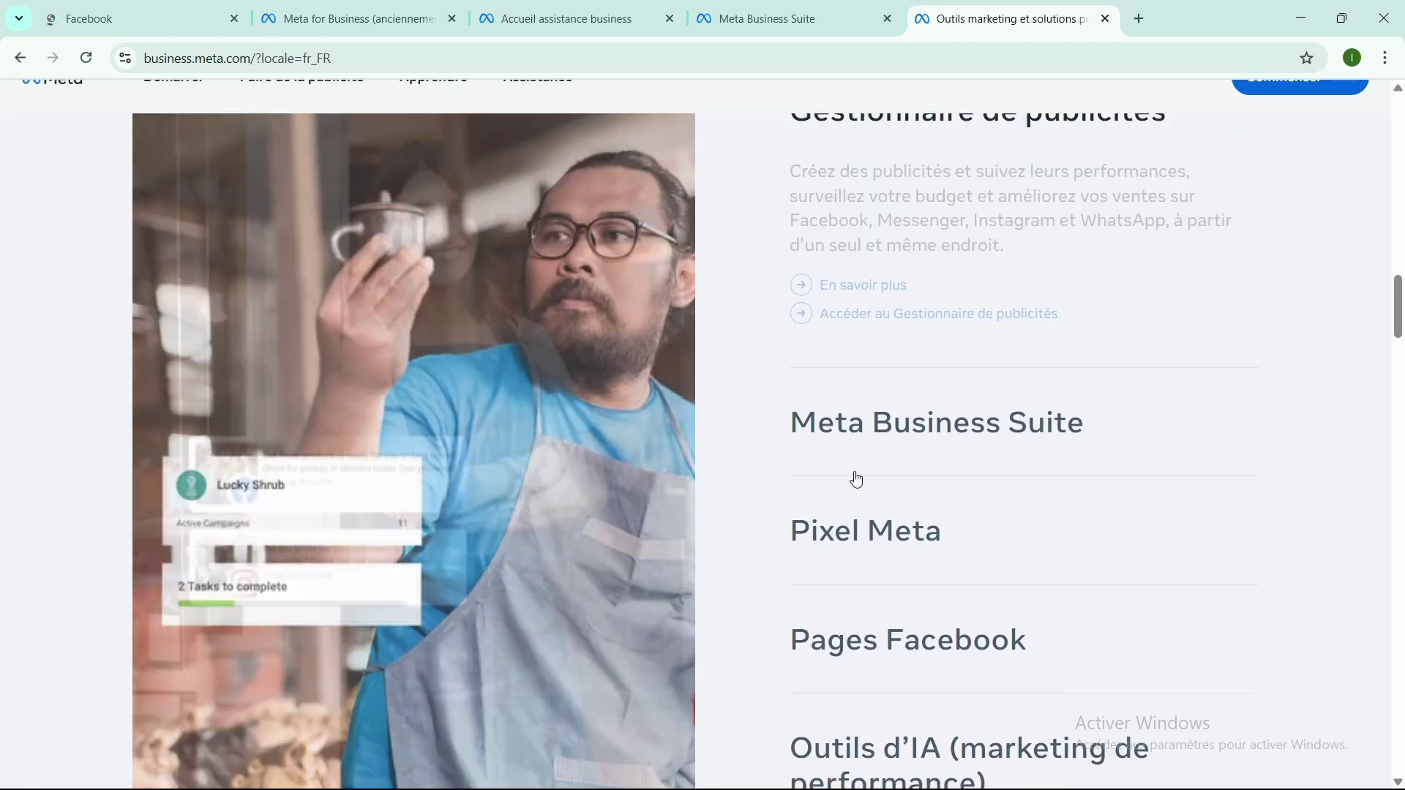
scroll(578, 453, "down", 3)
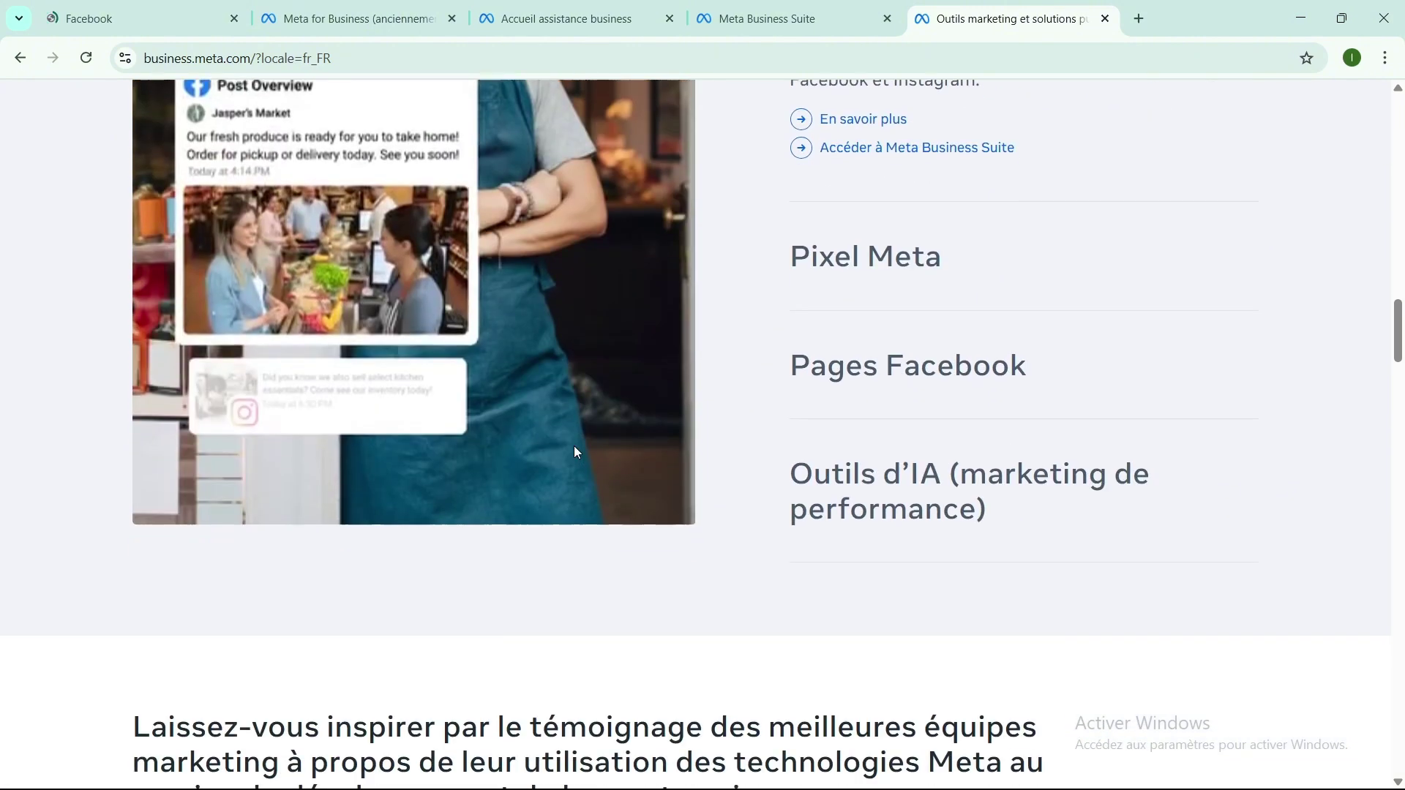
scroll(575, 452, "down", 1)
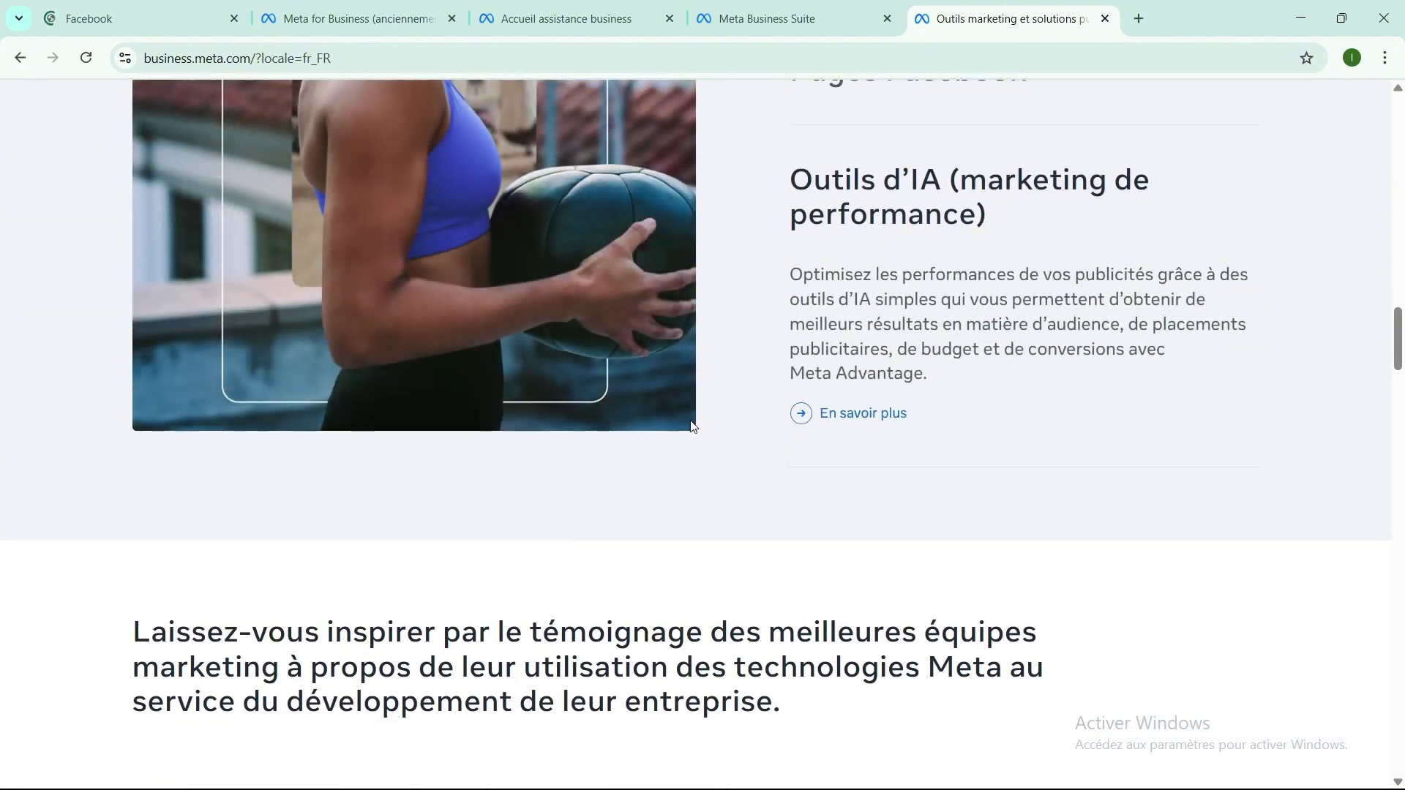
scroll(585, 365, "down", 3)
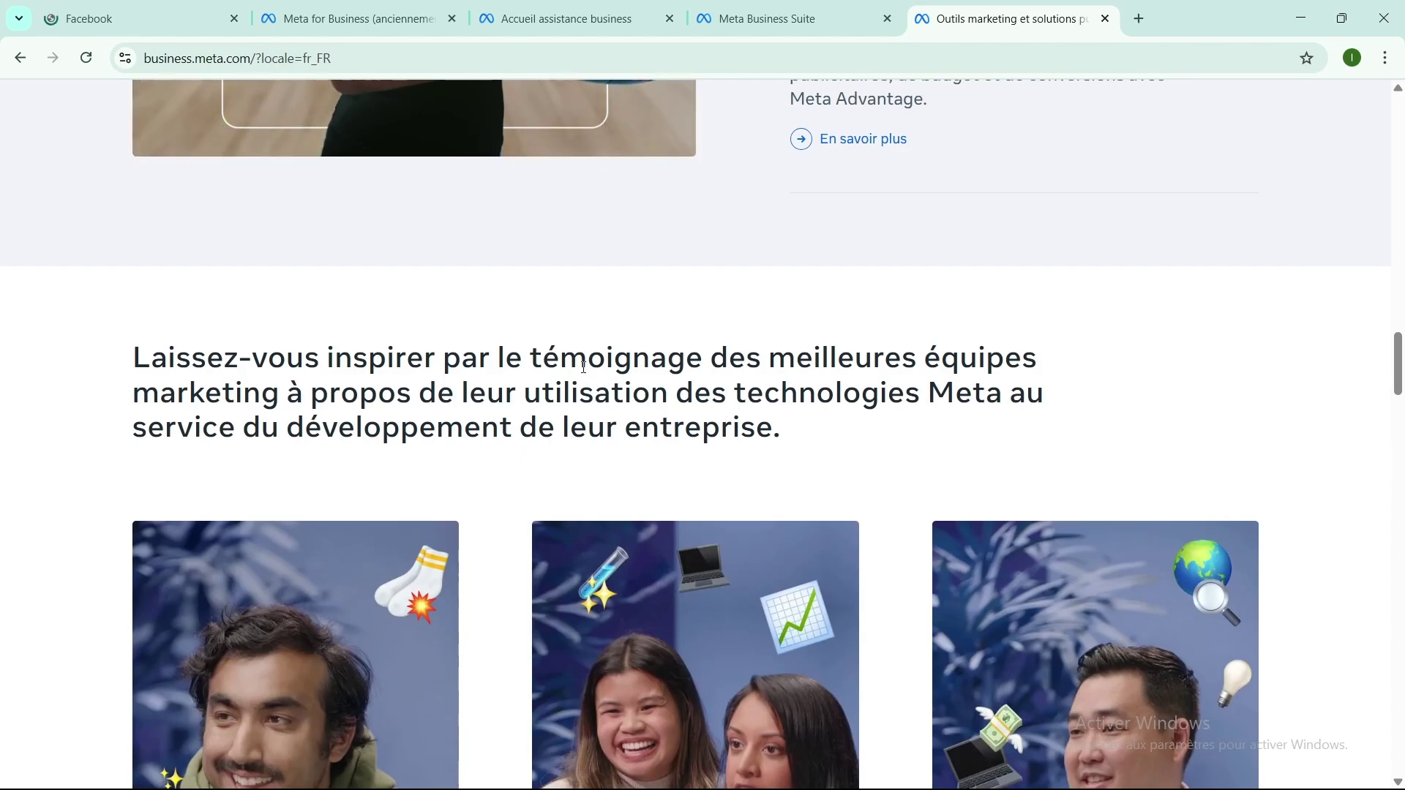
scroll(582, 375, "down", 5)
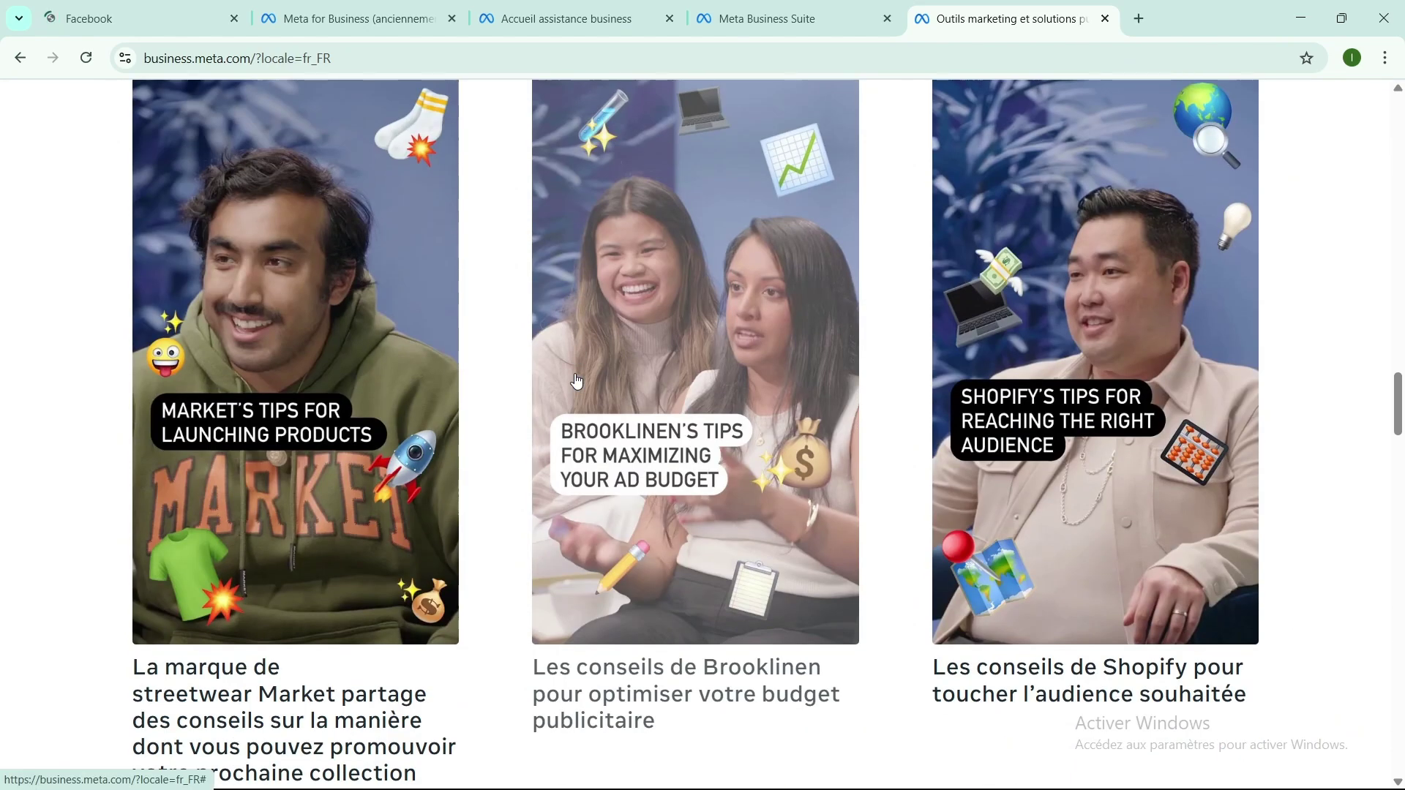
scroll(571, 388, "down", 4)
scroll(564, 392, "up", 3)
scroll(563, 396, "up", 4)
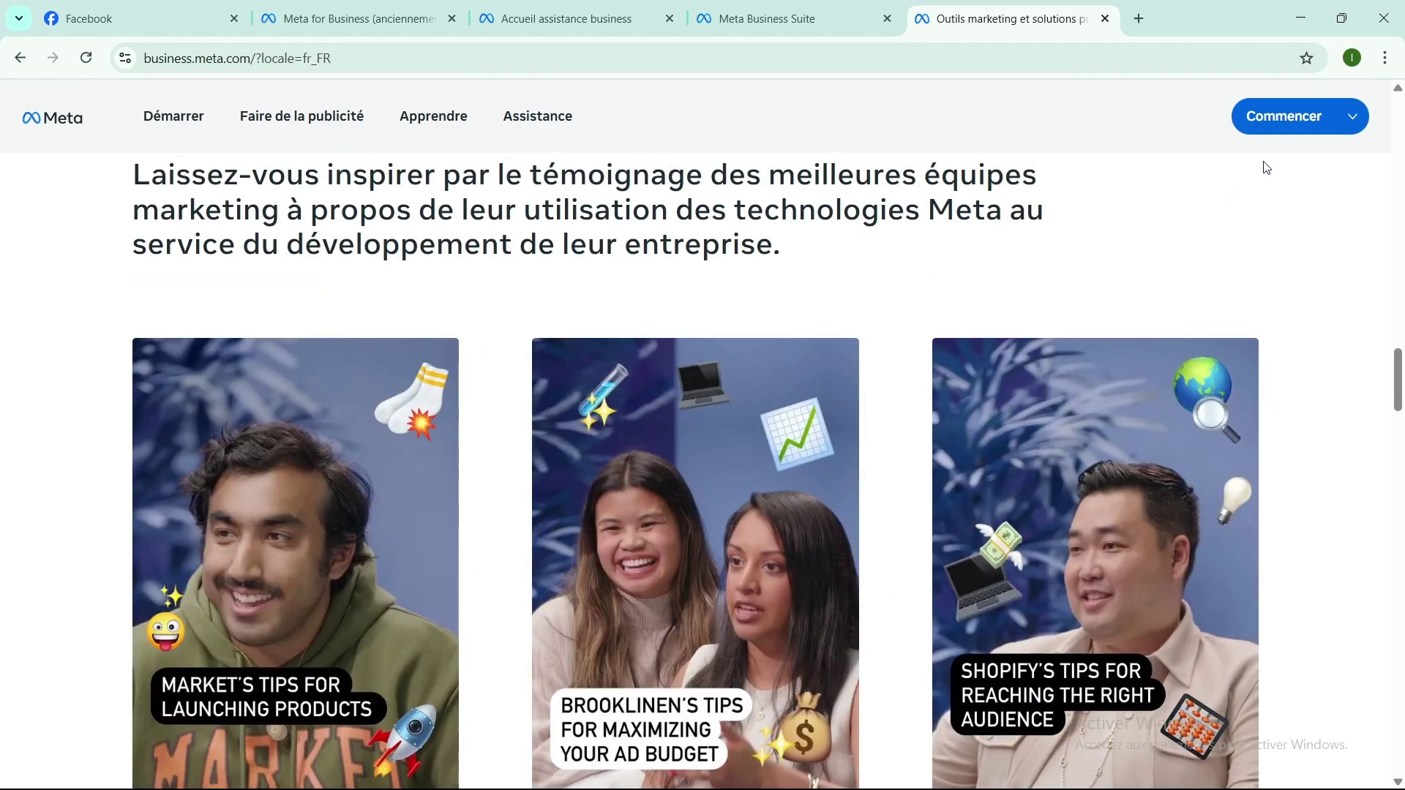
- Begin with "Commencer" on the Meta business site and continue with the Facebook check that confirms a real person
left_click(1287, 123)
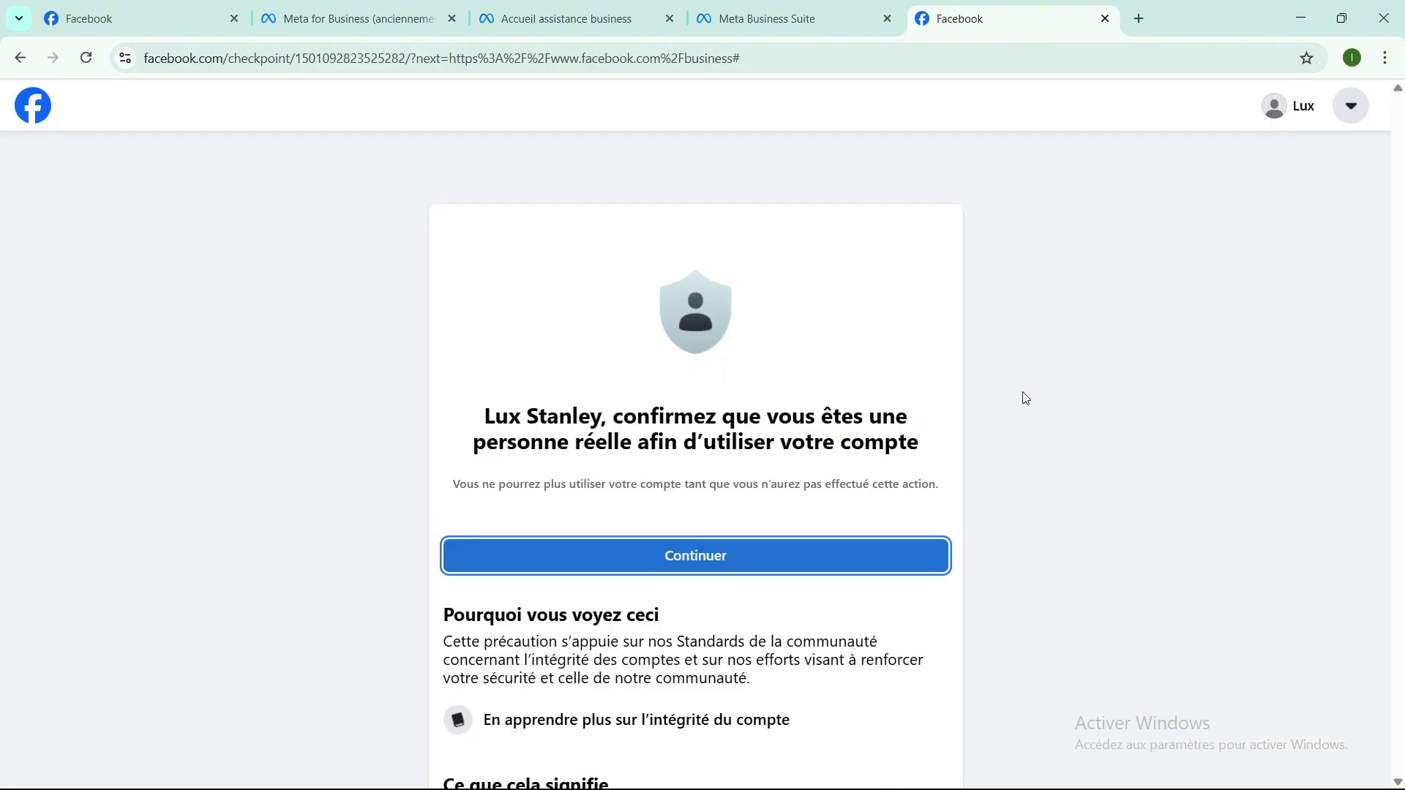
scroll(1026, 399, "down", 2)
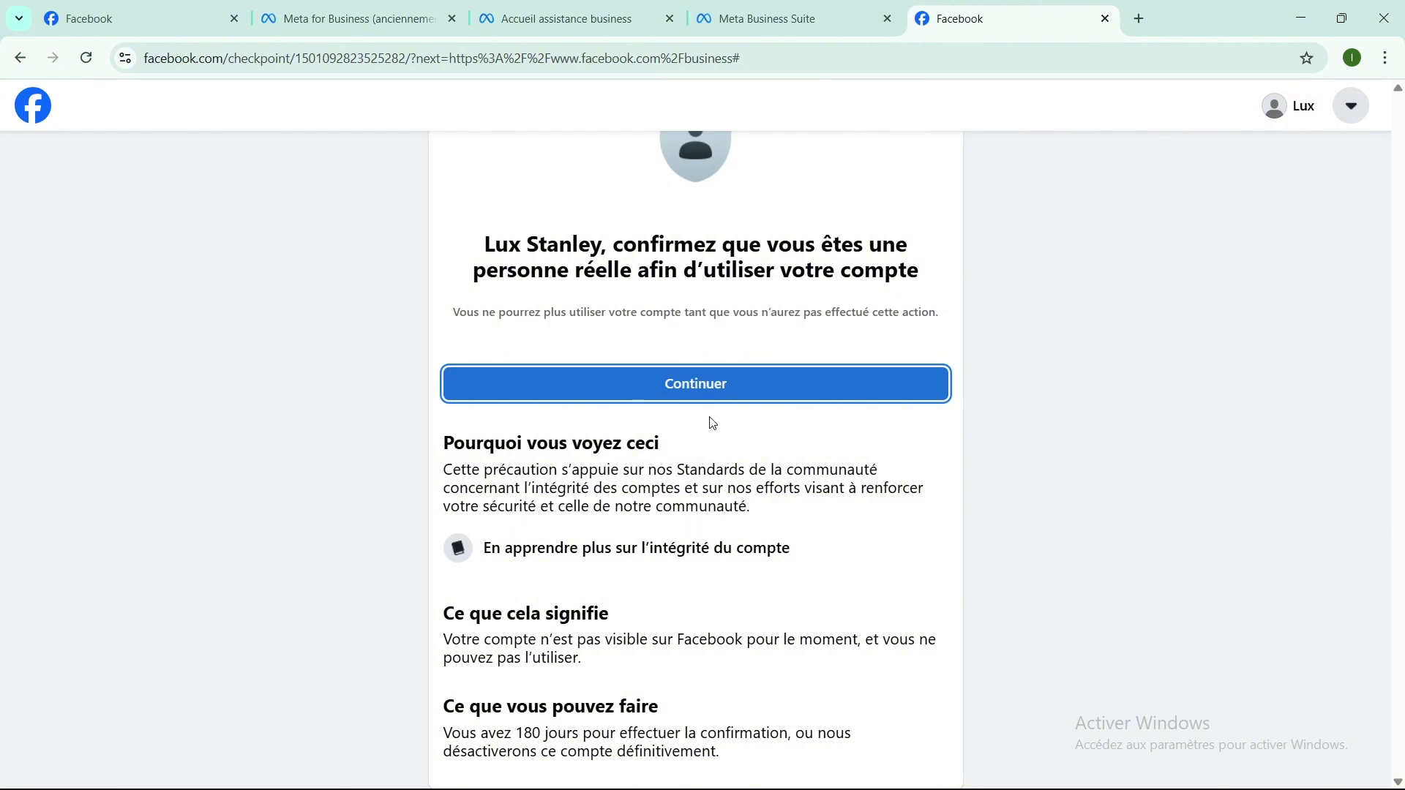
left_click(716, 386)
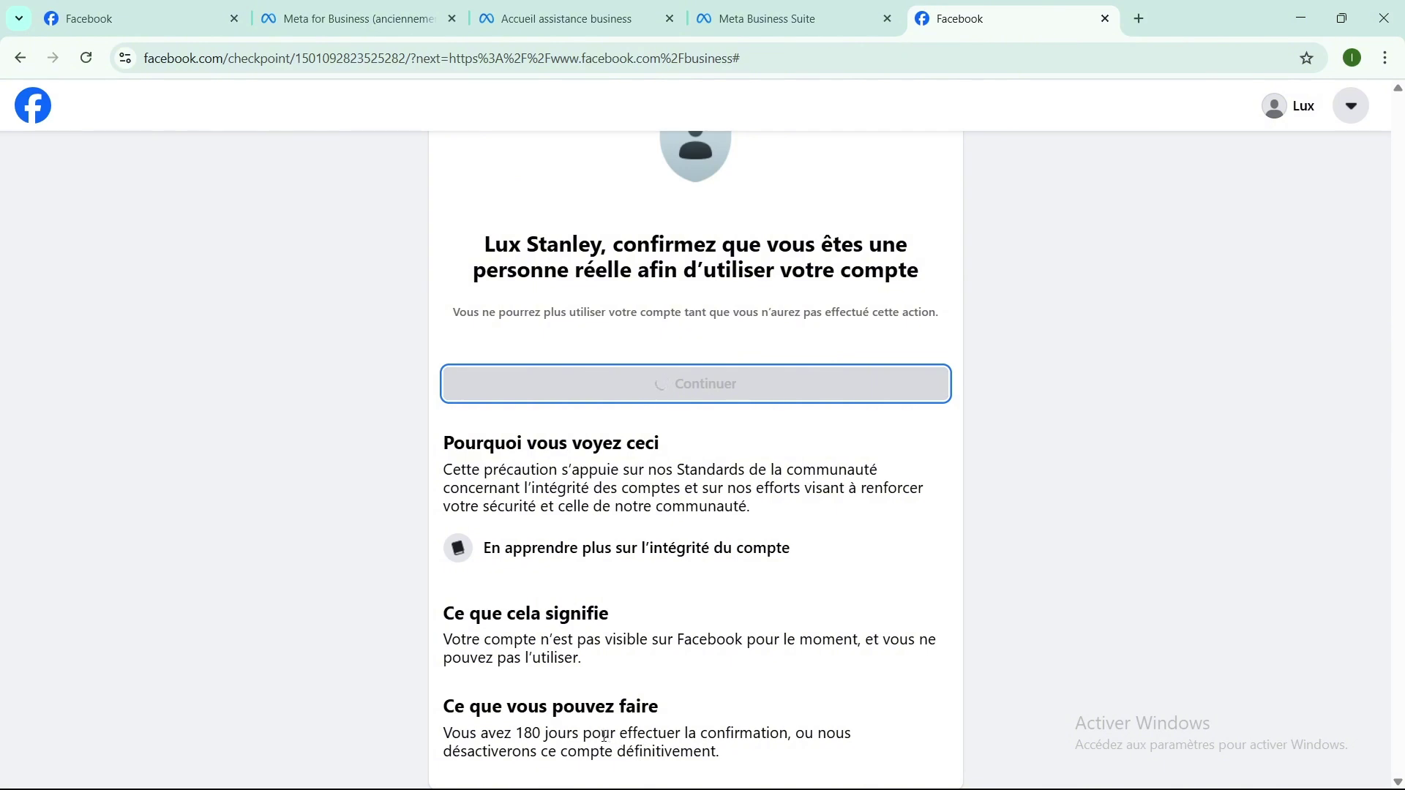
- Switch to the Meta for Business login page and examine its sign-in options and the footer links for technologies, tools and objectives
key("ctrl+2")
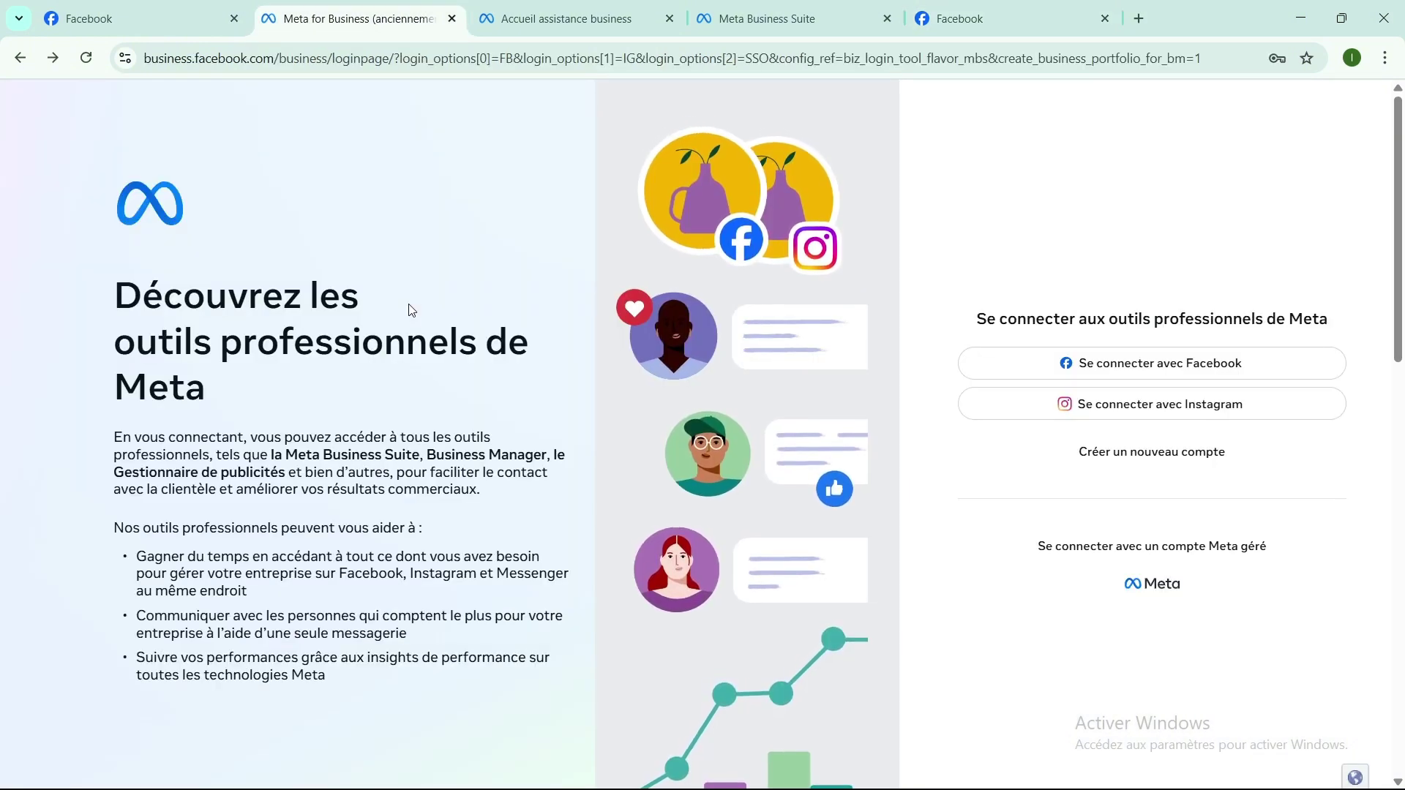
scroll(412, 310, "down", 3)
scroll(409, 306, "up", 3)
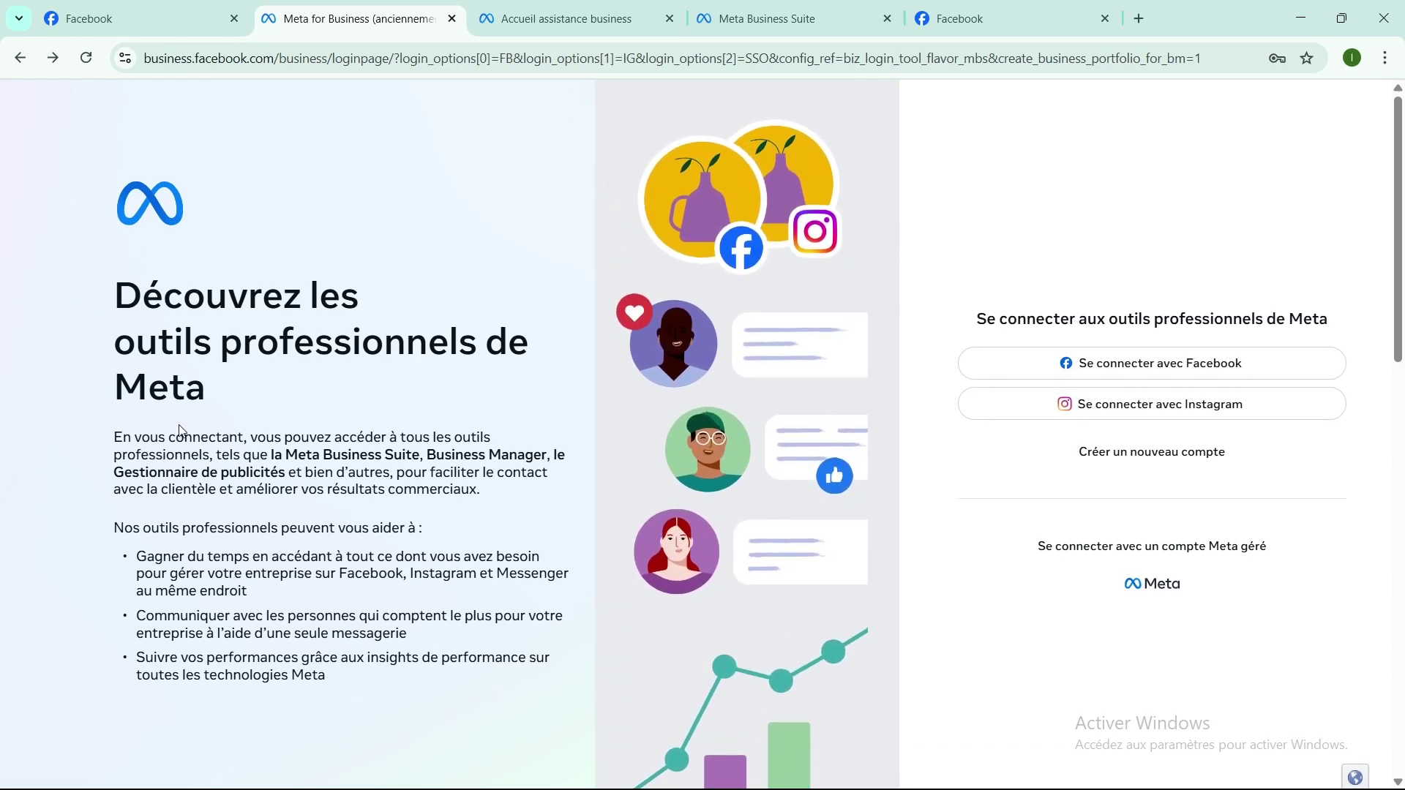
scroll(180, 431, "down", 2)
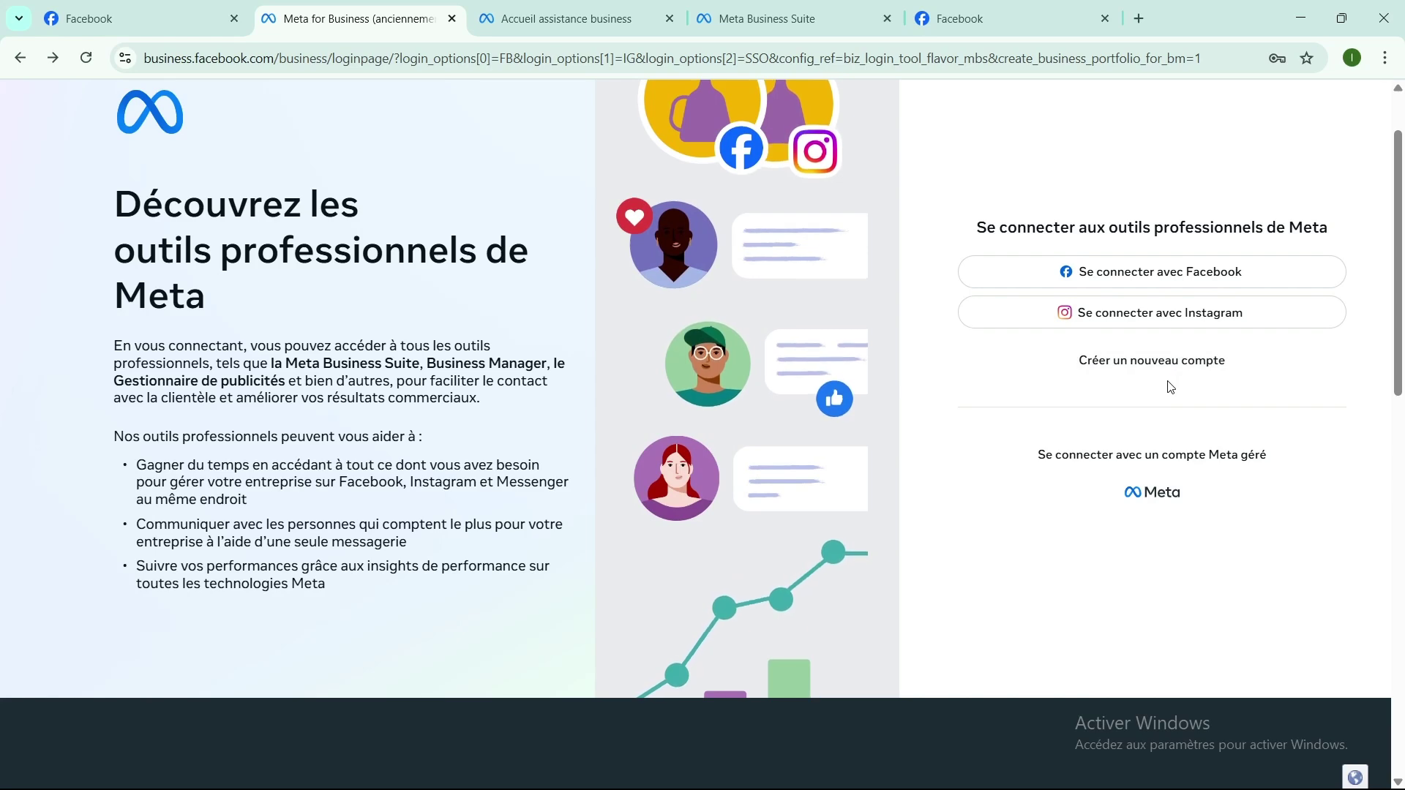
scroll(1174, 384, "down", 2)
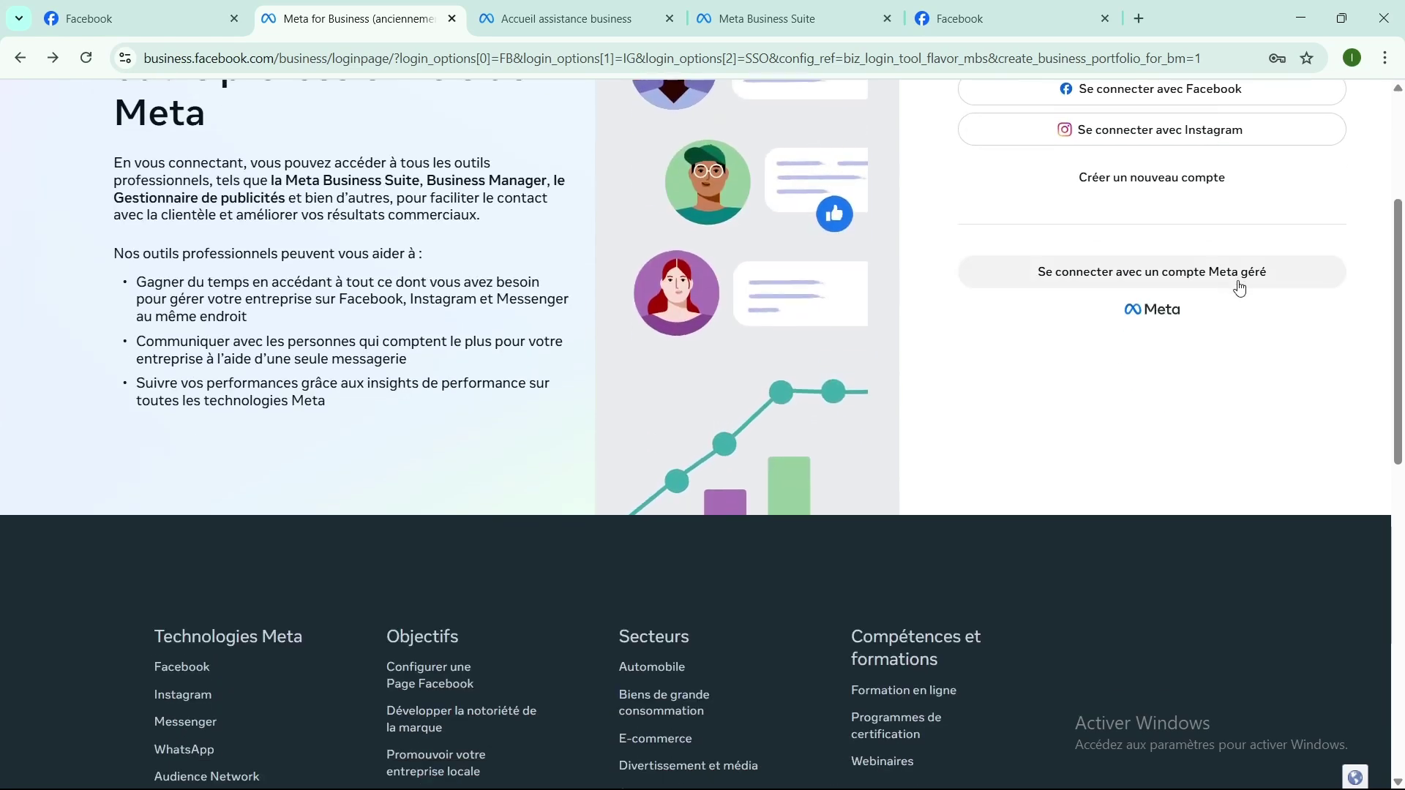
scroll(592, 491, "down", 5)
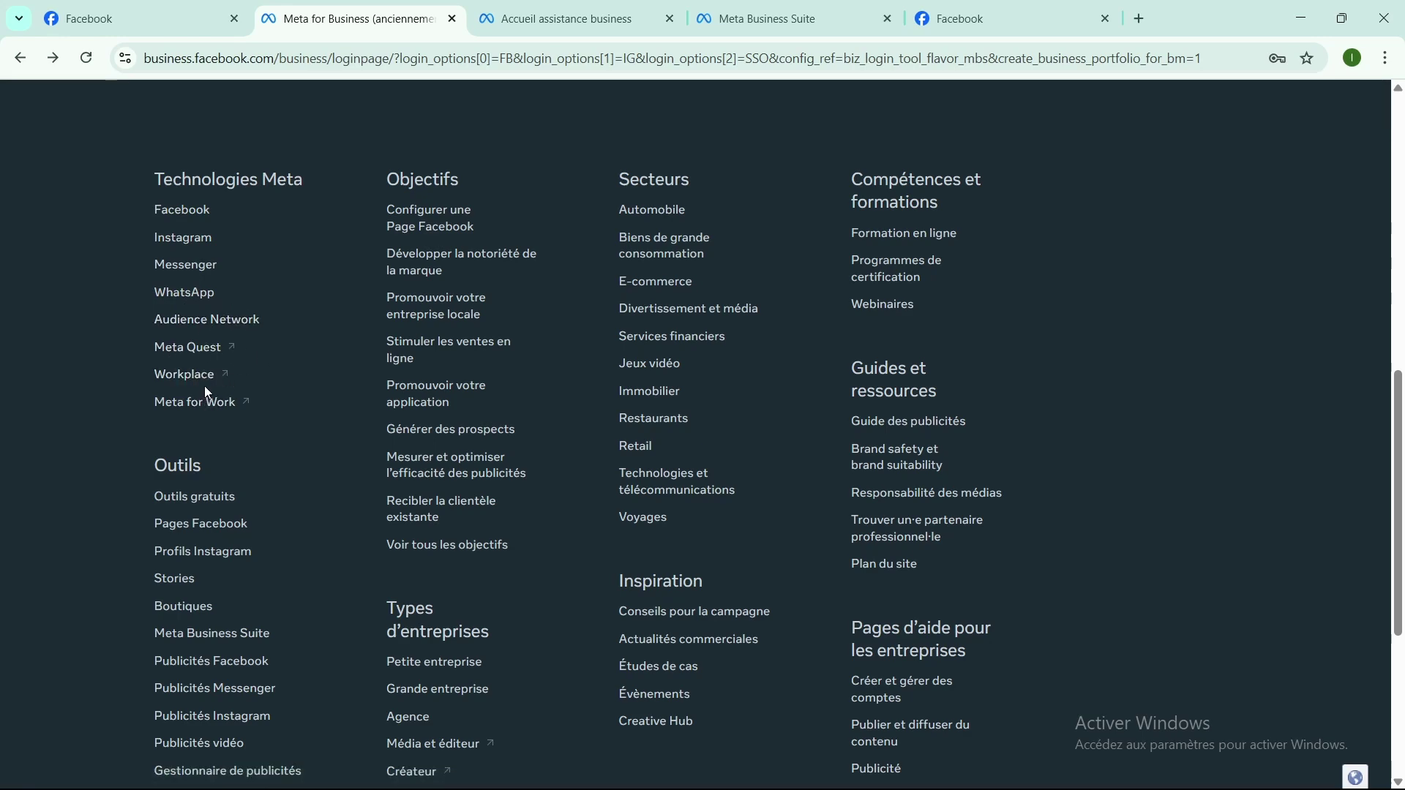
scroll(204, 388, "down", 3)
scroll(204, 388, "up", 3)
scroll(204, 389, "down", 3)
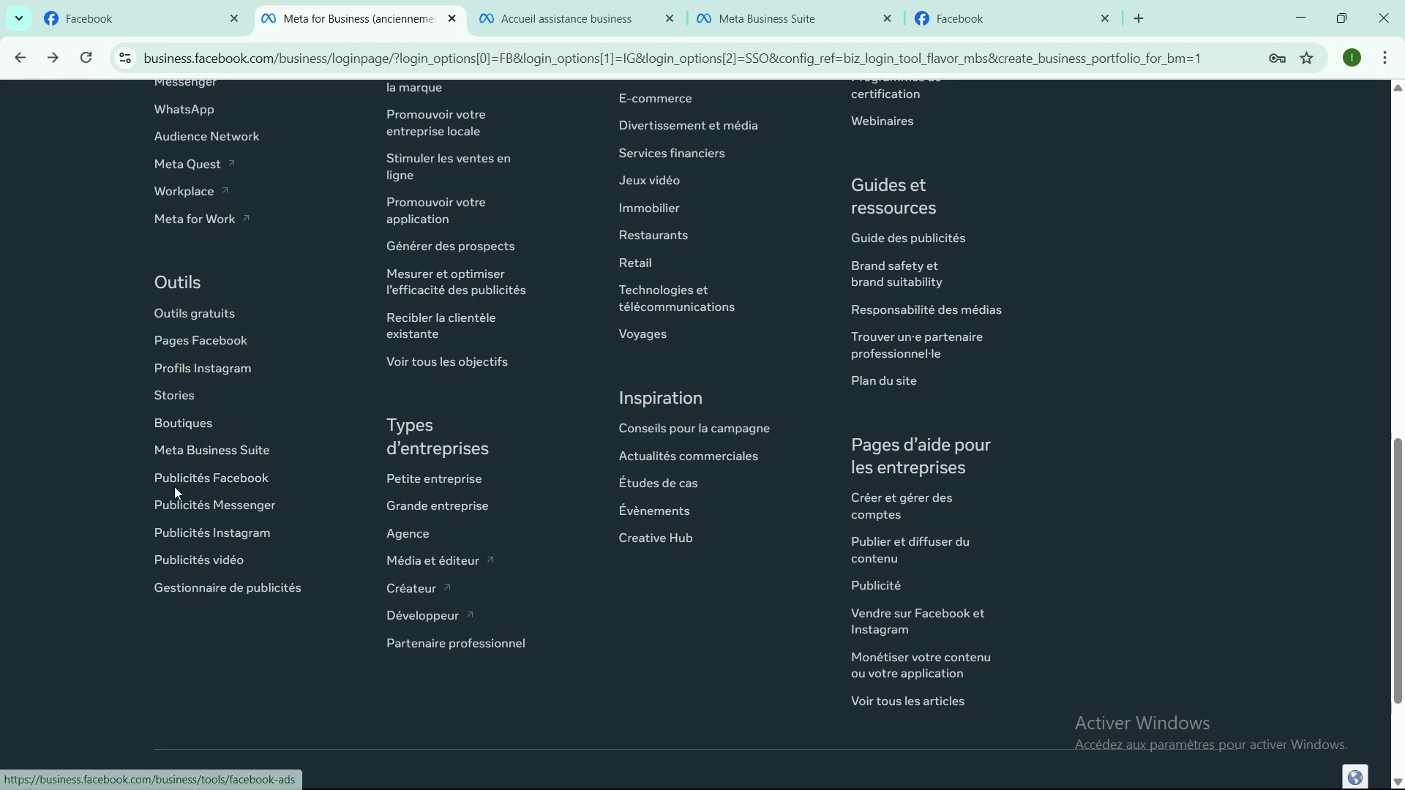
scroll(265, 468, "up", 3)
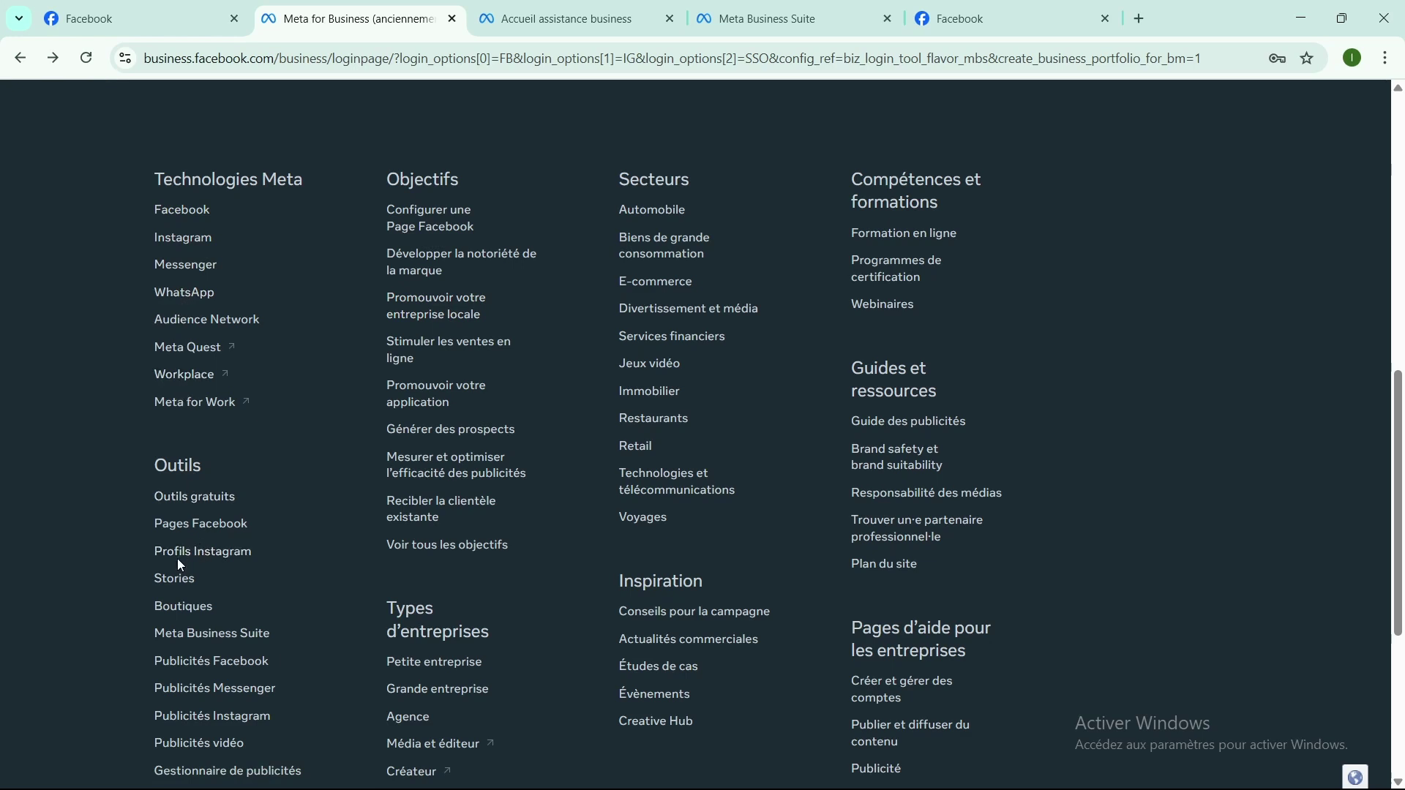
scroll(179, 388, "down", 1)
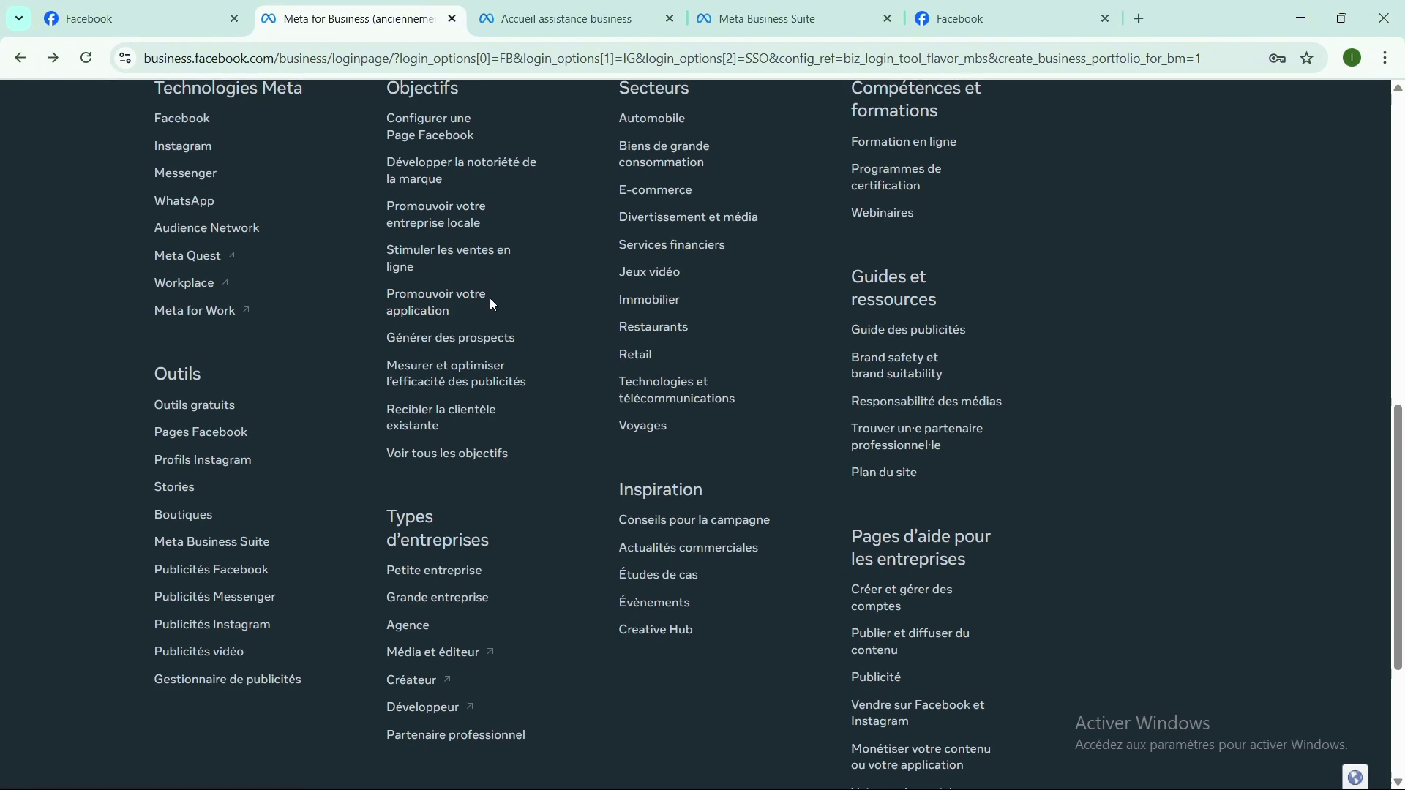
scroll(489, 297, "up", 1)
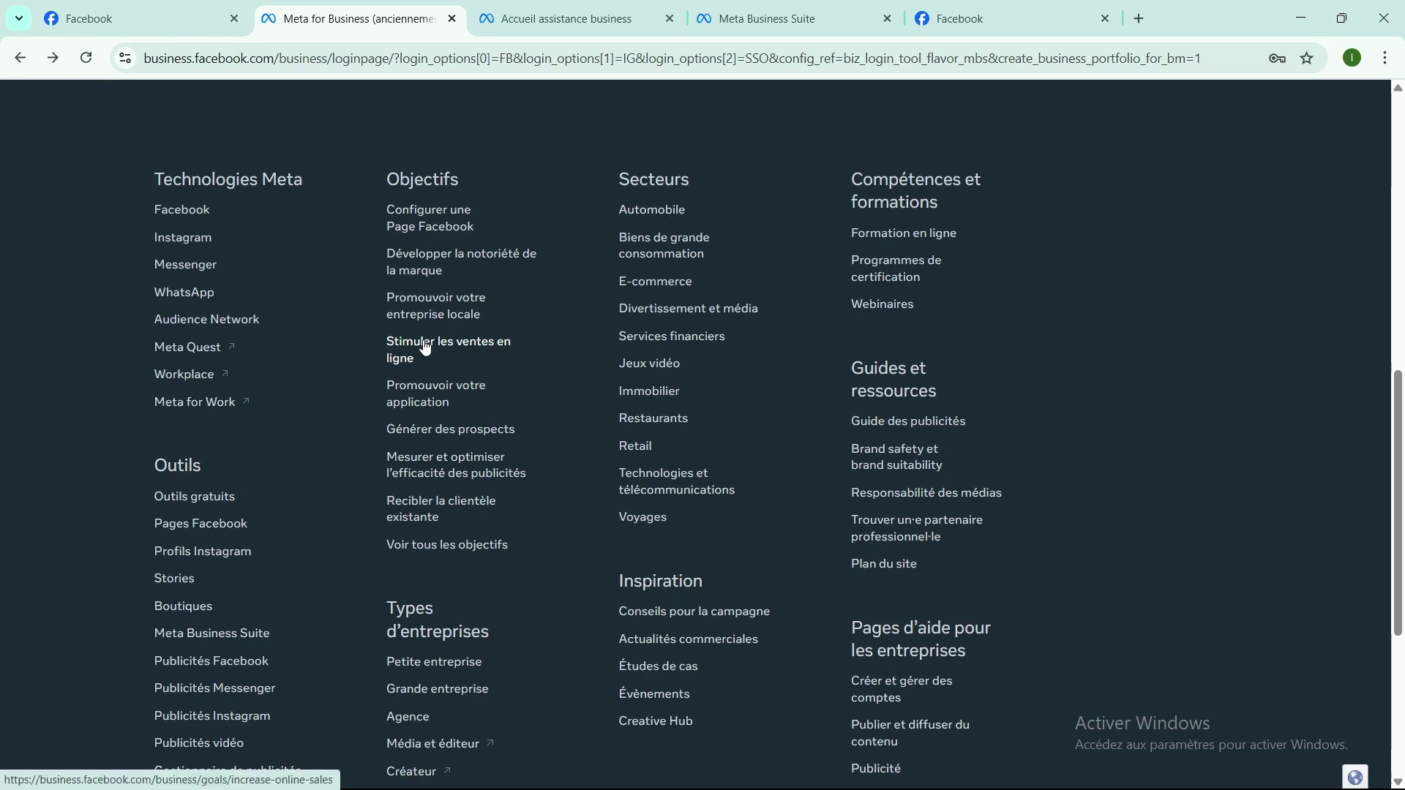
- Open the "Stimuler les ventes en ligne" objective and tick "Je ne suis pas un robot" in the identity check
left_click(427, 348)
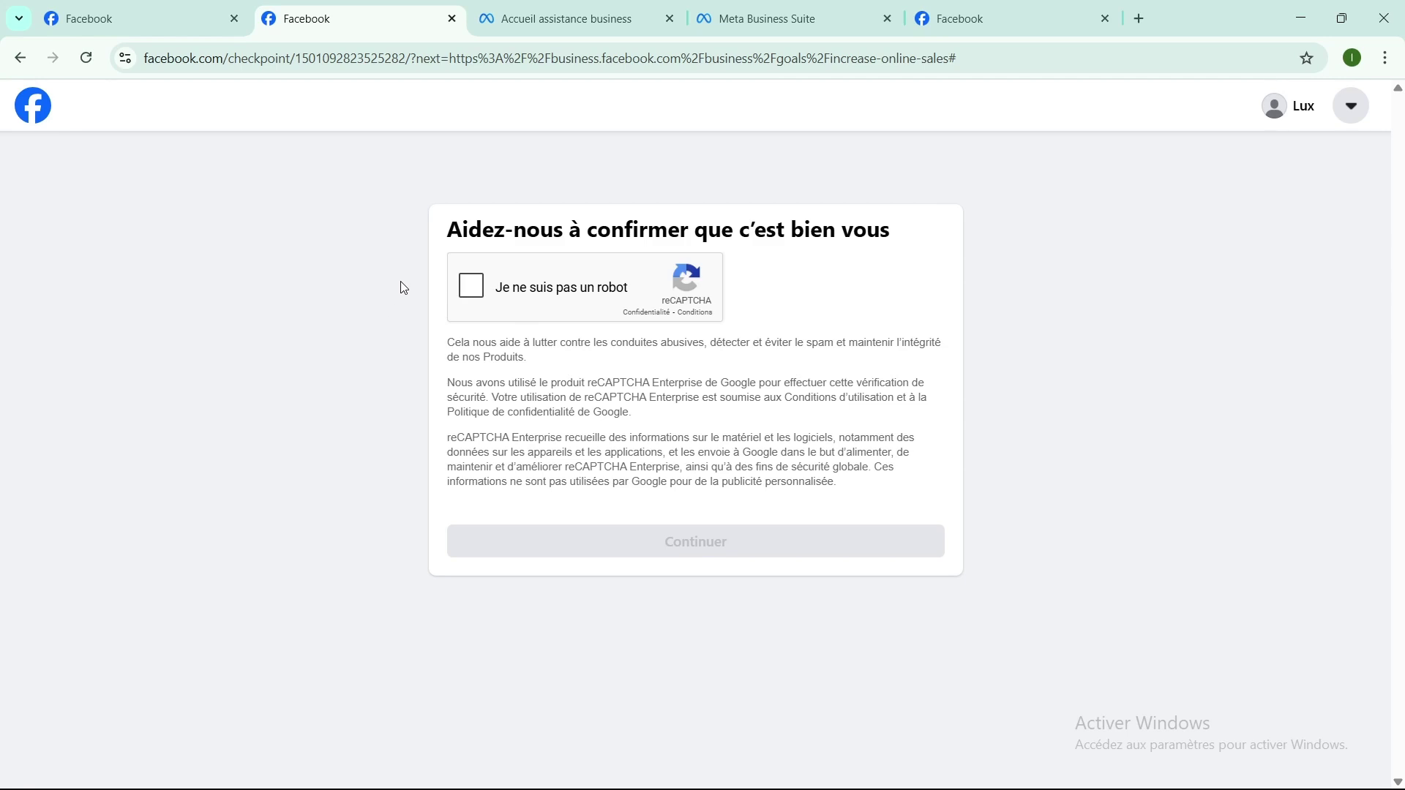
left_click(472, 287)
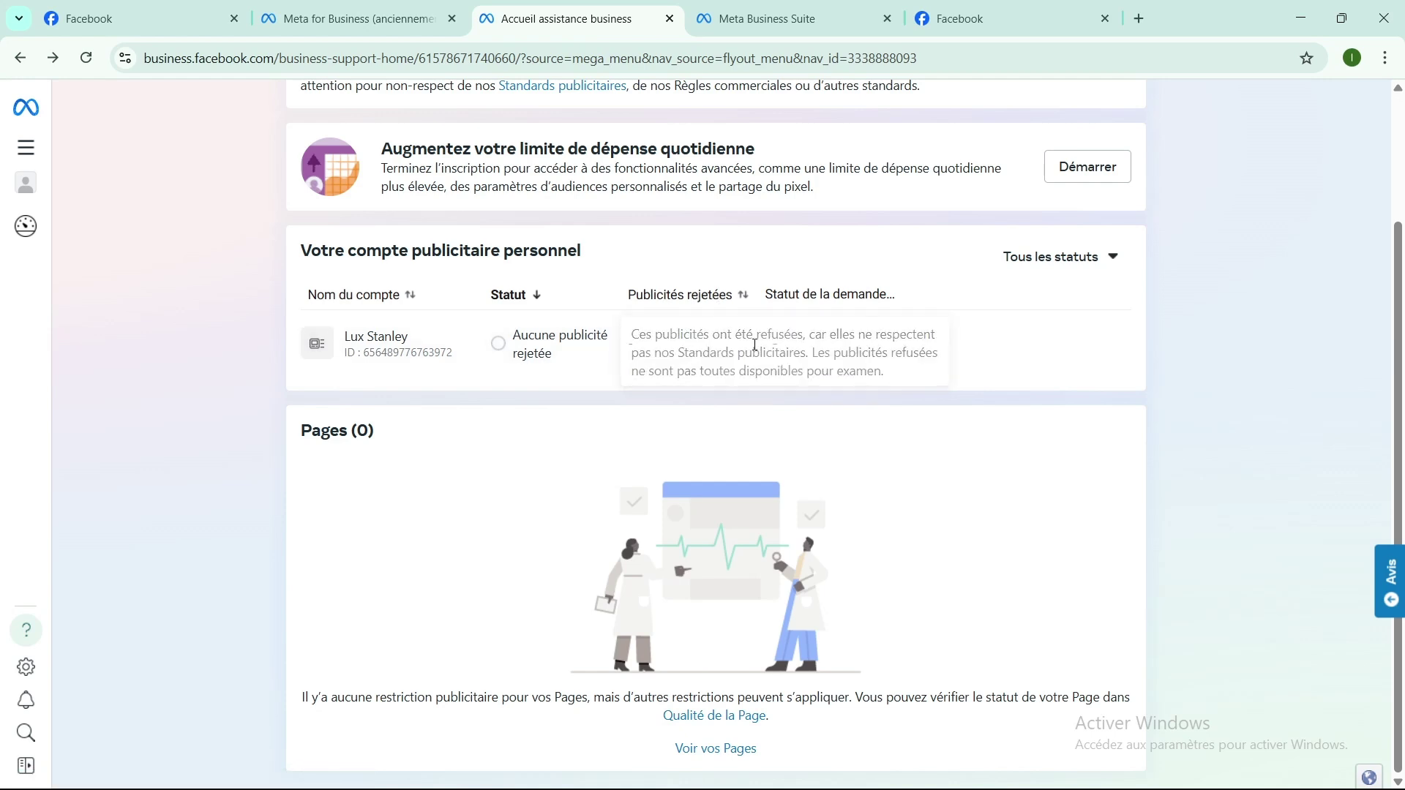
- On the Accueil assistance business page, view the status filter options for the personal ad account and open the overview of all tools
left_click(1117, 260)
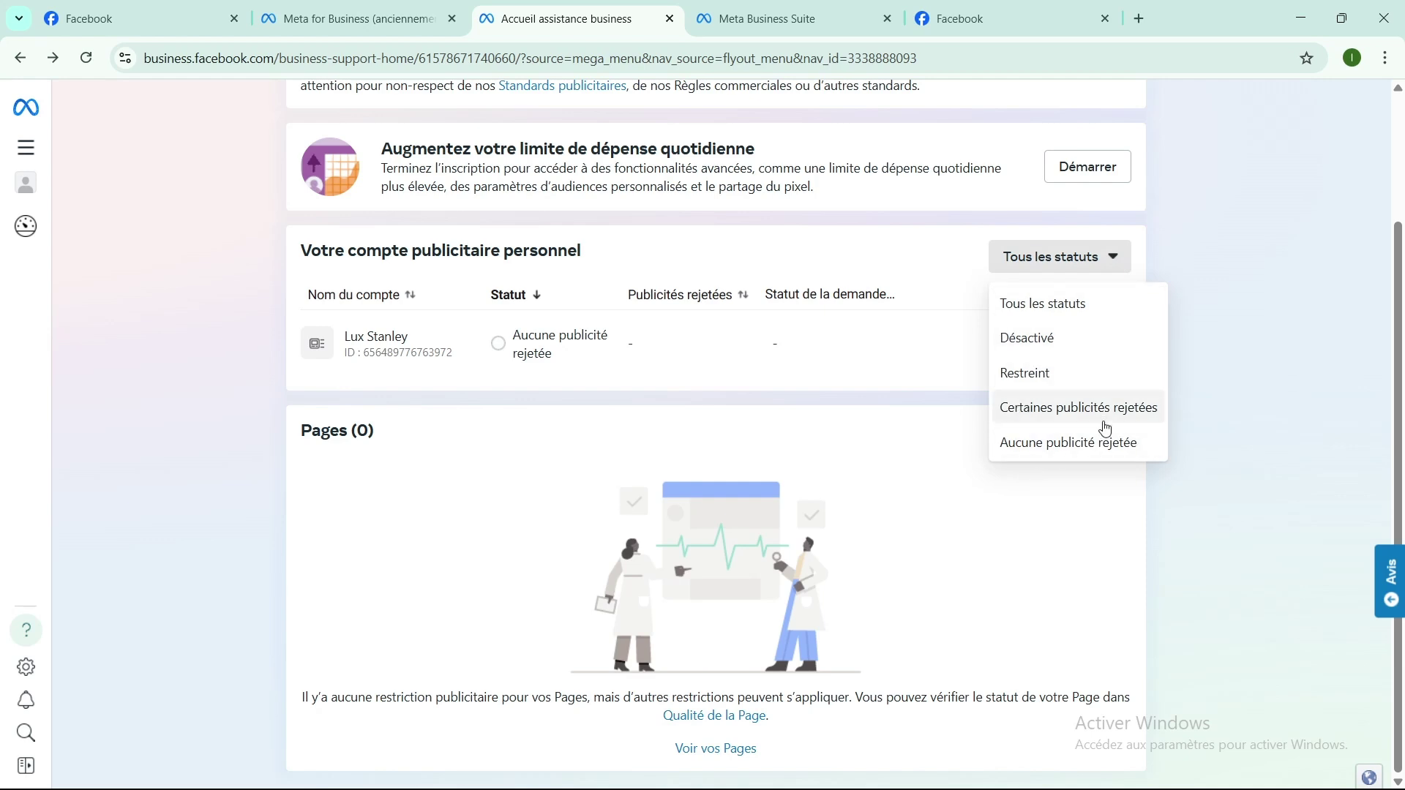
left_click(923, 373)
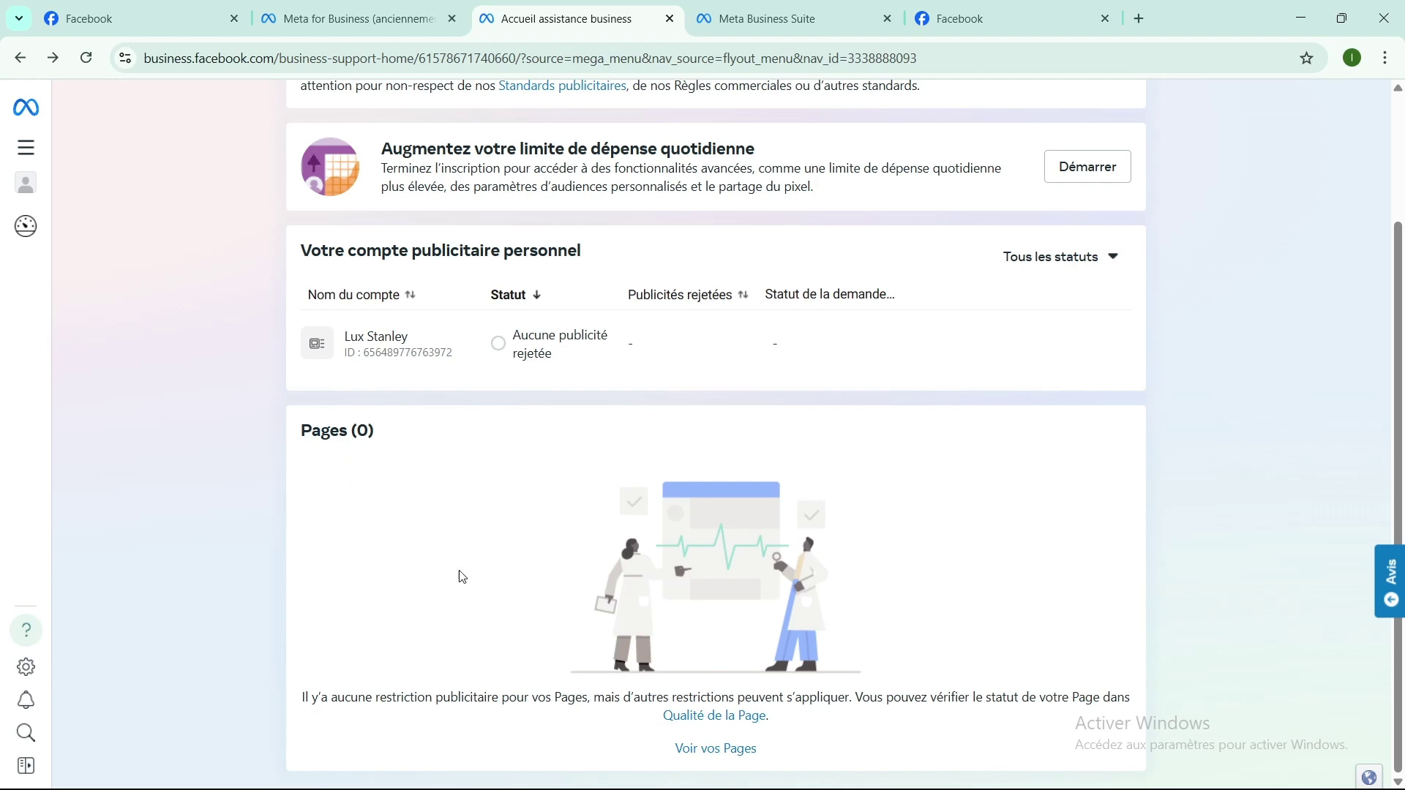
scroll(451, 512, "up", 3)
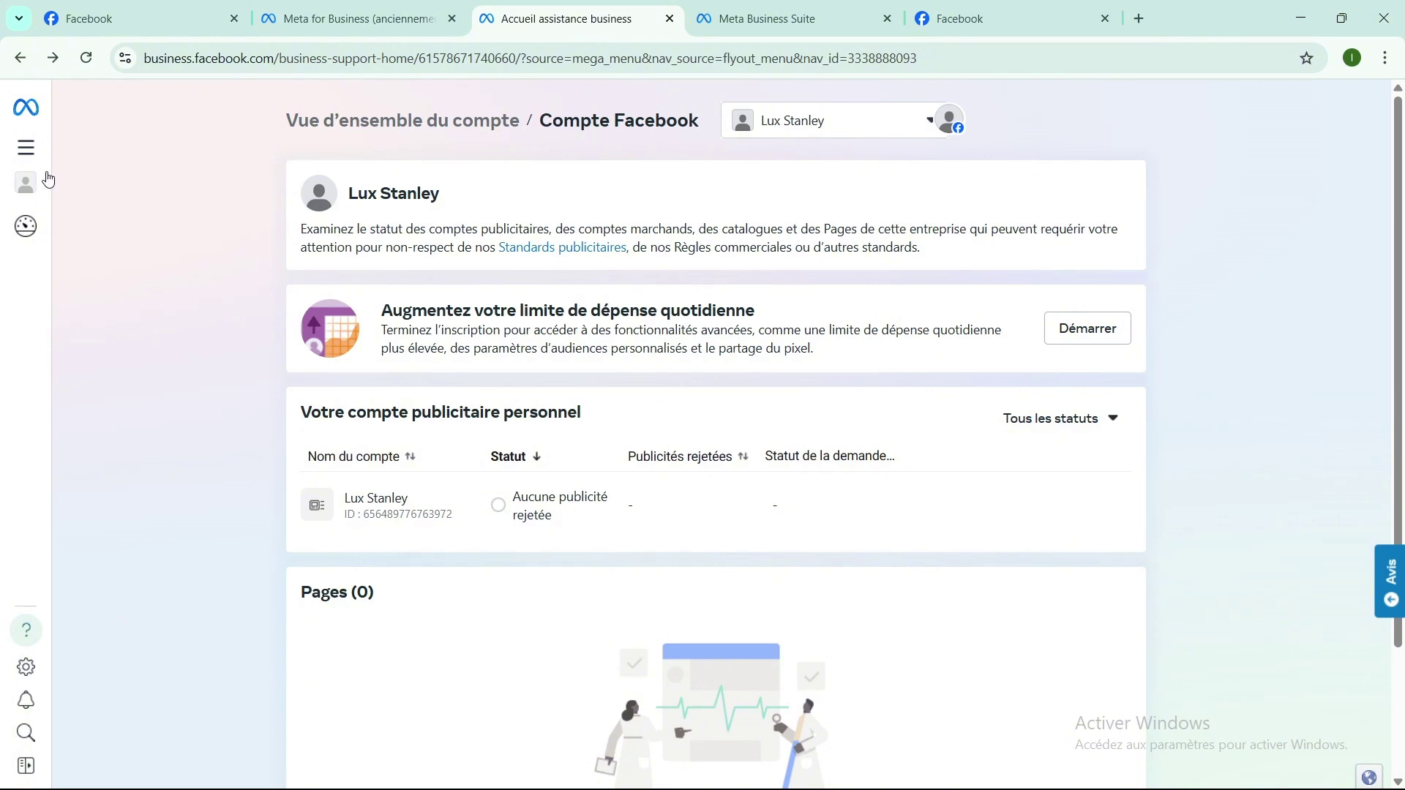
left_click(29, 151)
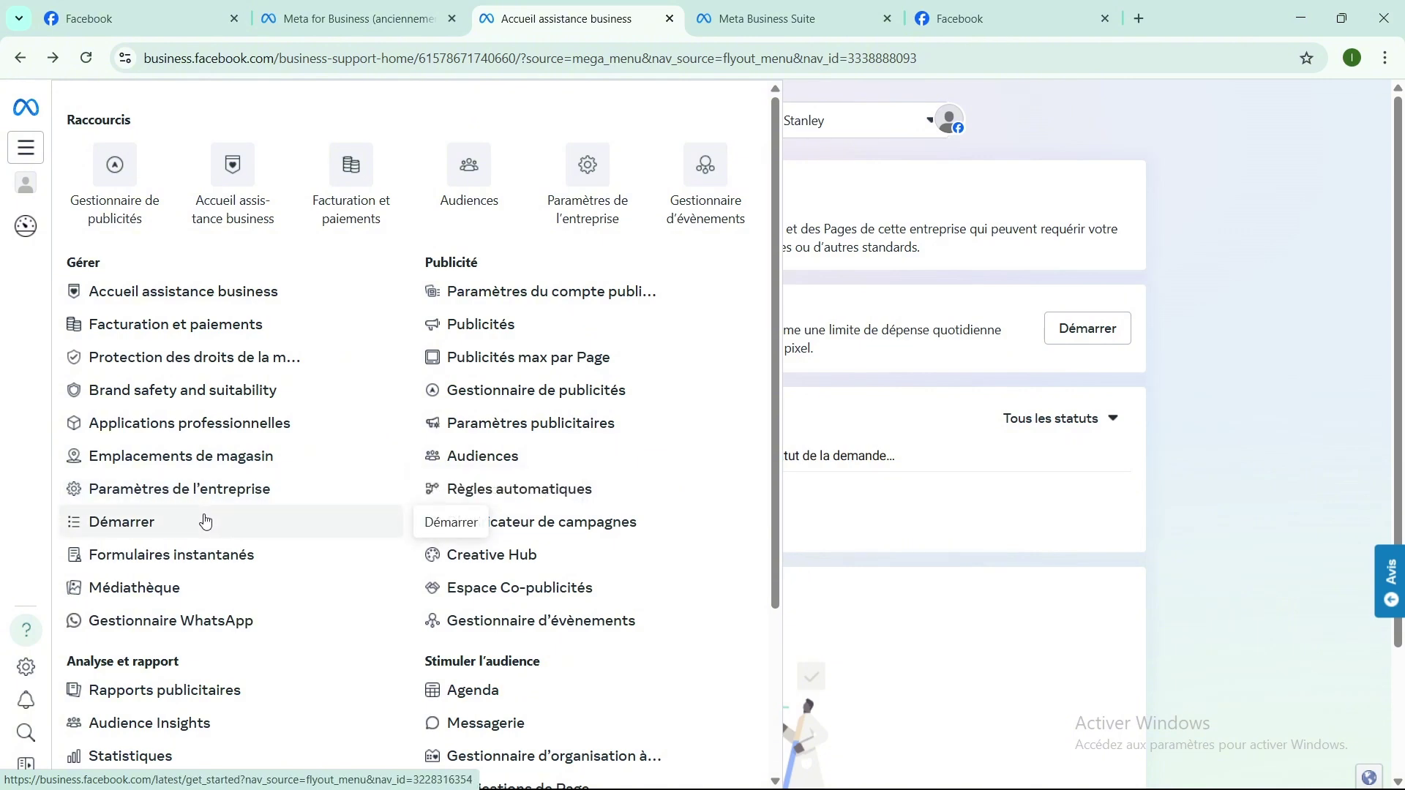
- Examine the management, advertising, analysis and audience tools in the overview of all tools and open "Rapports publicitaires"
scroll(205, 520, "down", 1)
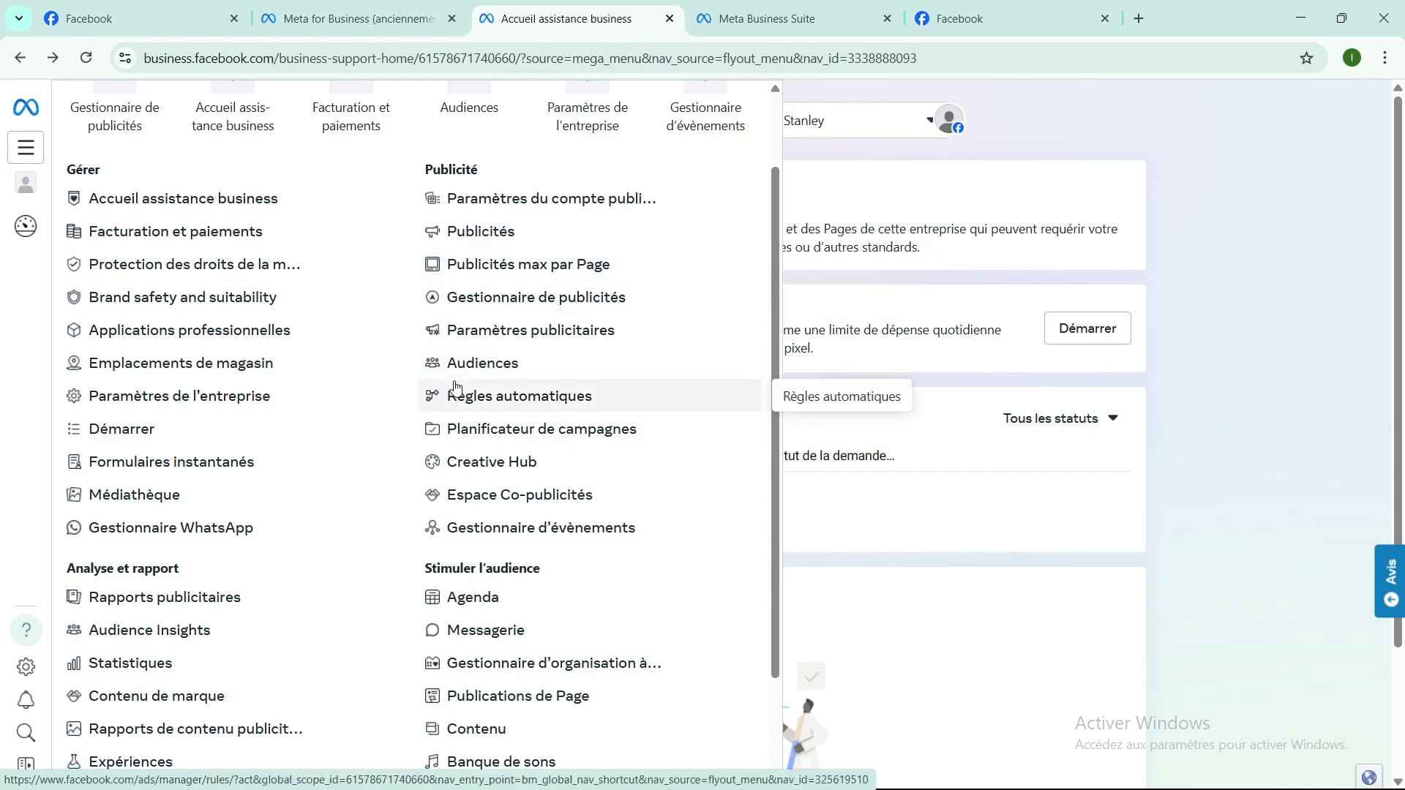
scroll(454, 391, "down", 2)
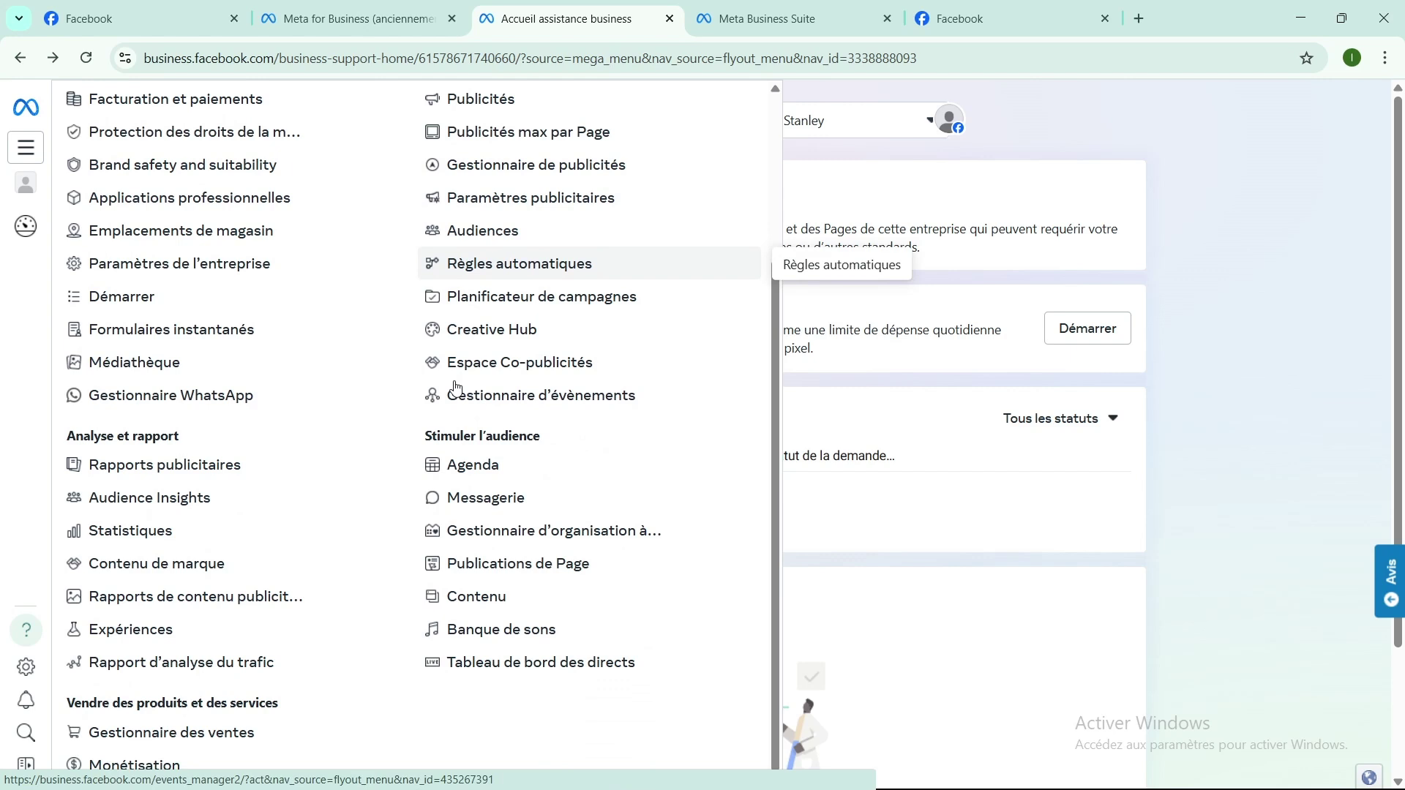
left_click(145, 470)
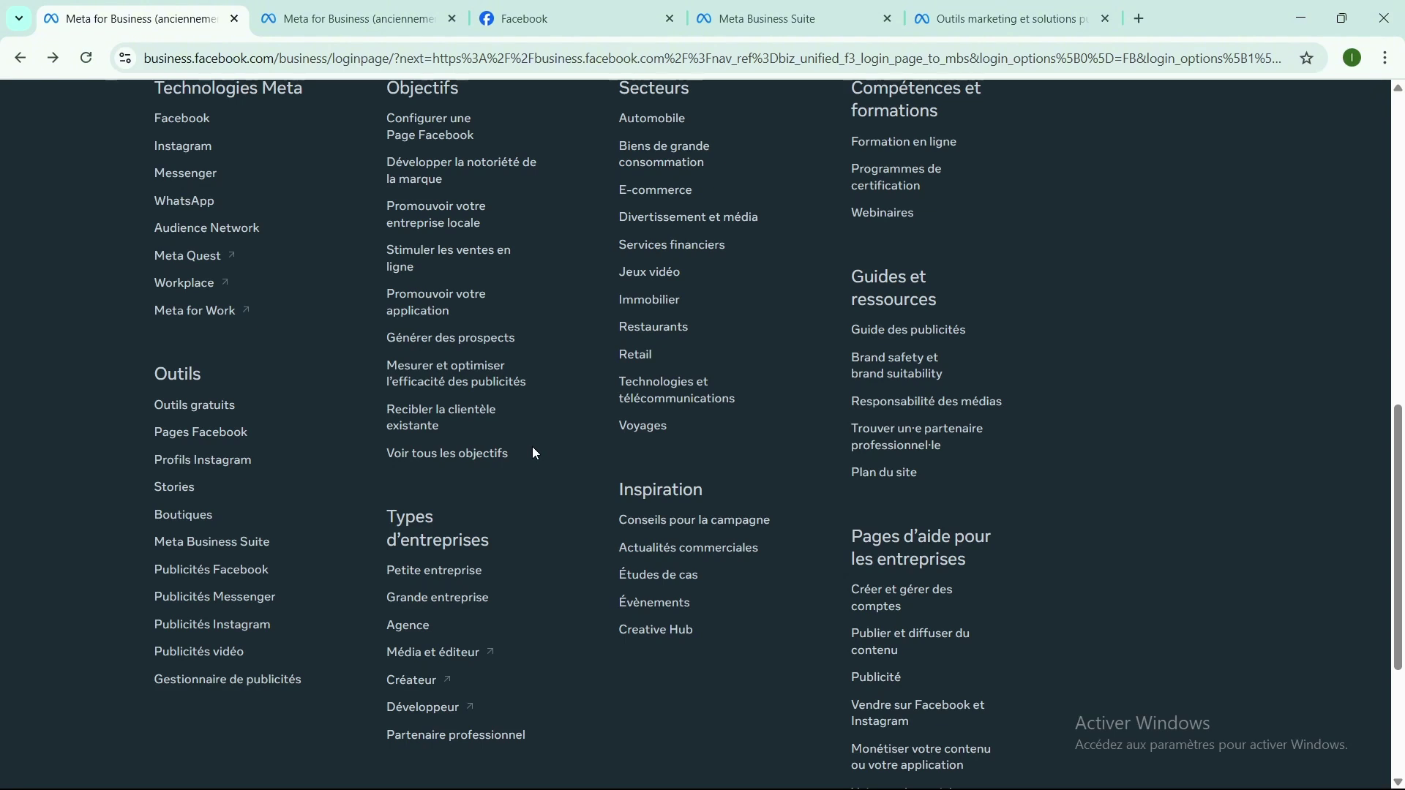
- Review the Meta for Business login page's professional tools description and footer link categories, and switch to the other open login page
scroll(647, 438, "up", 6)
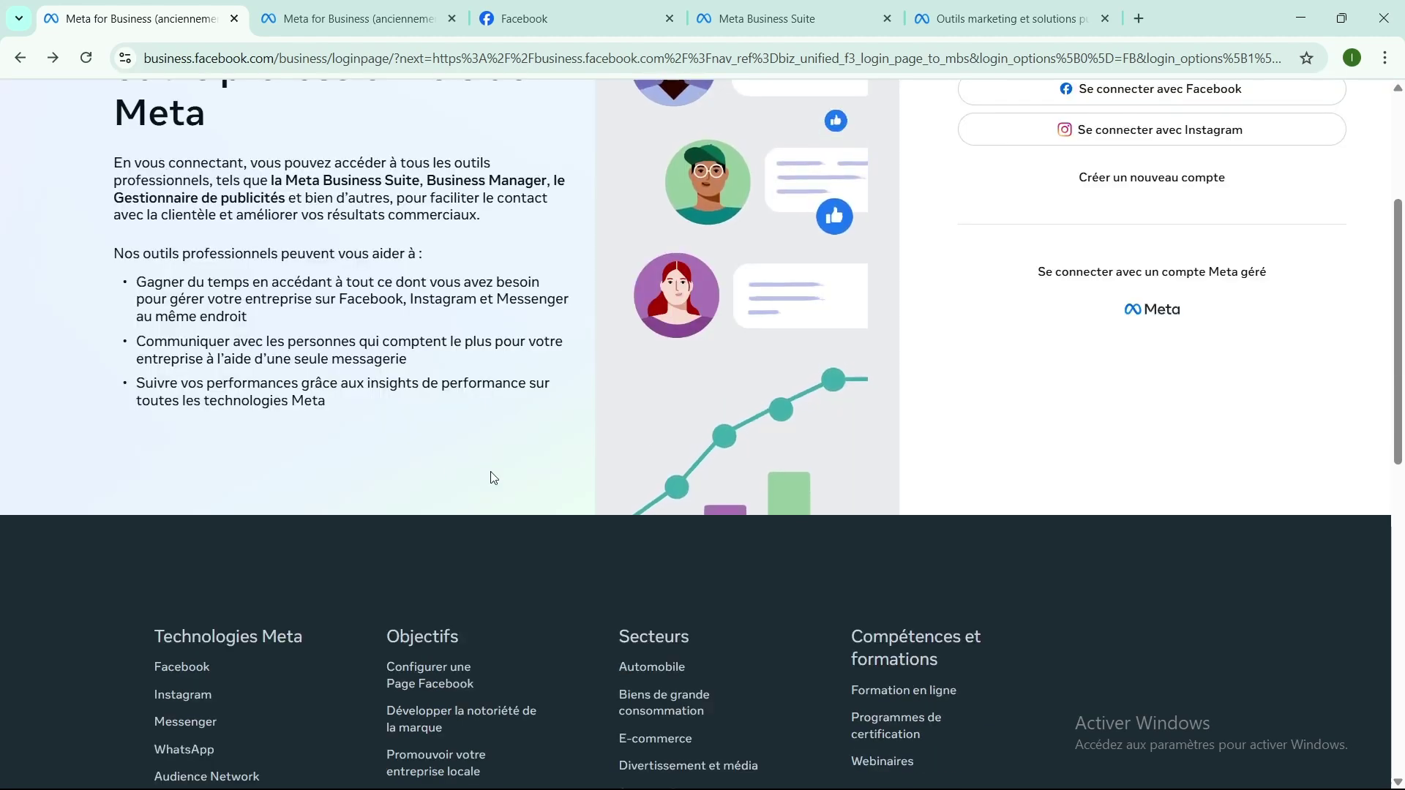
scroll(493, 477, "down", 2)
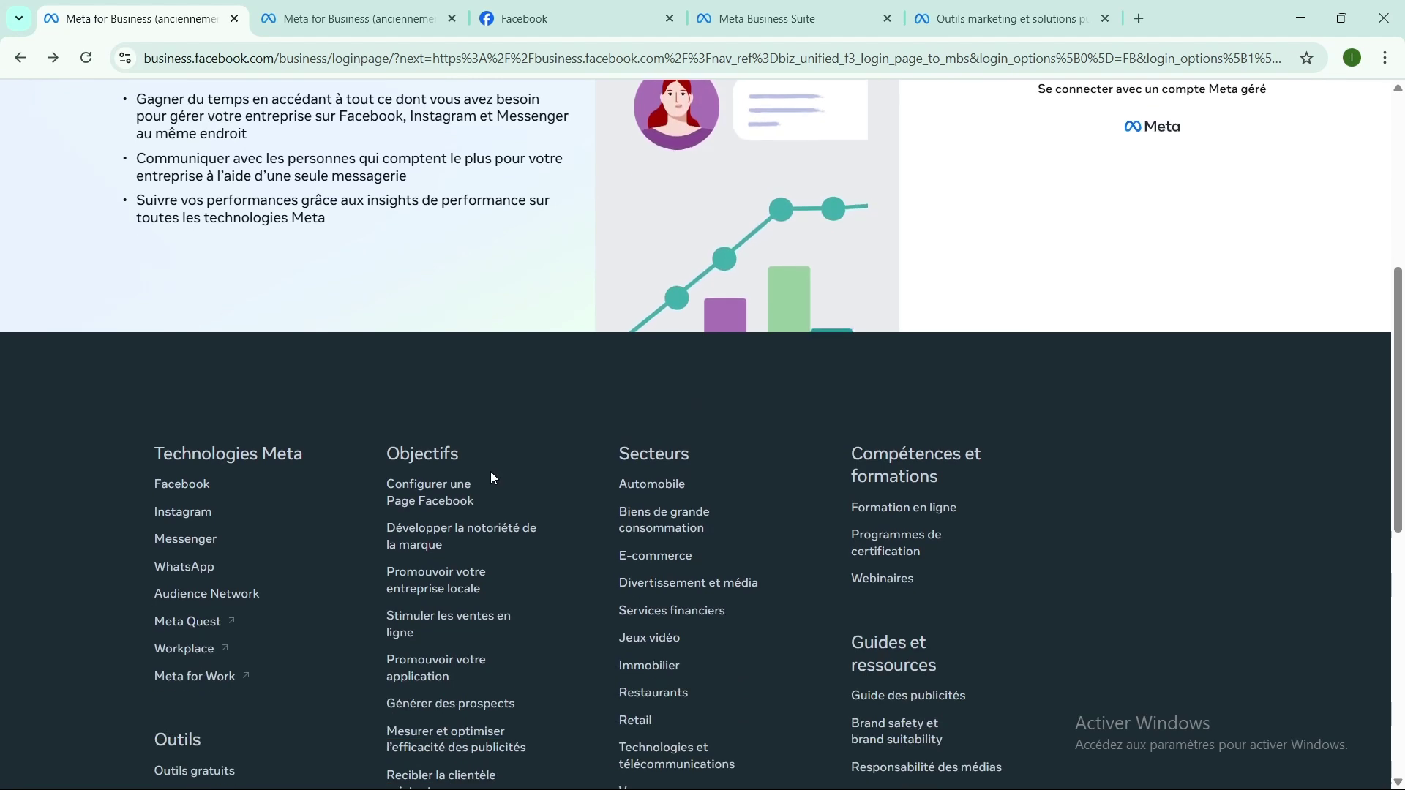
scroll(492, 477, "down", 3)
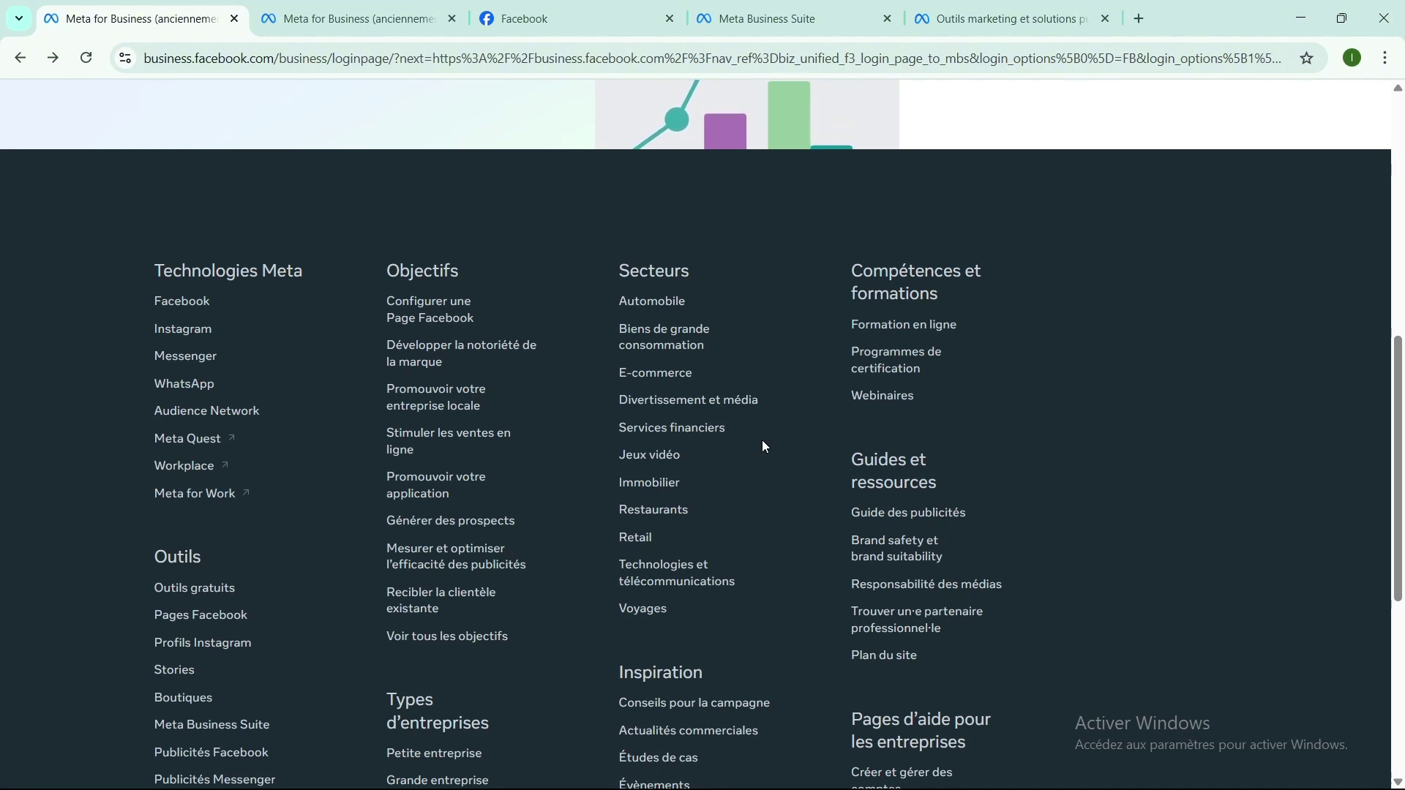
scroll(765, 446, "down", 1)
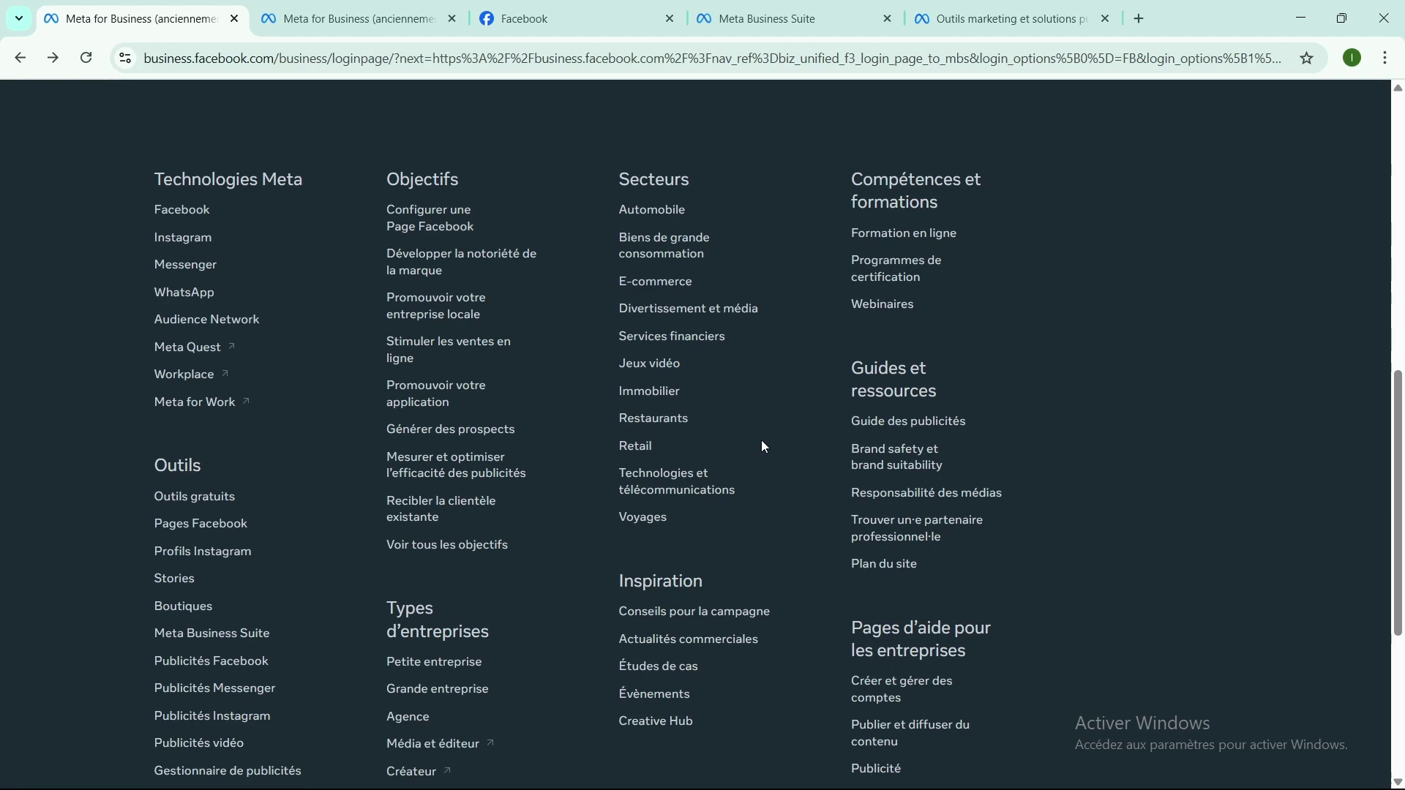
key("ctrl+Tab")
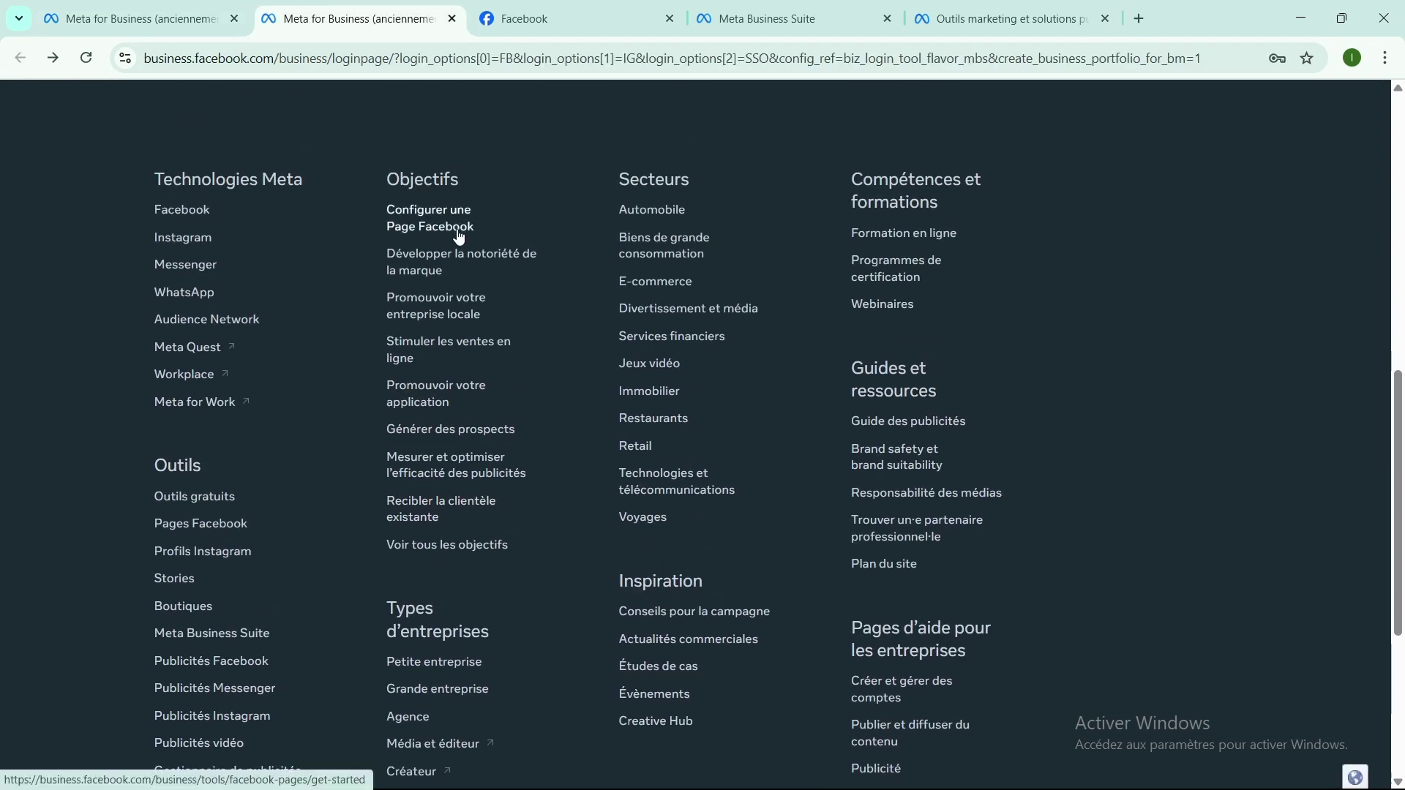